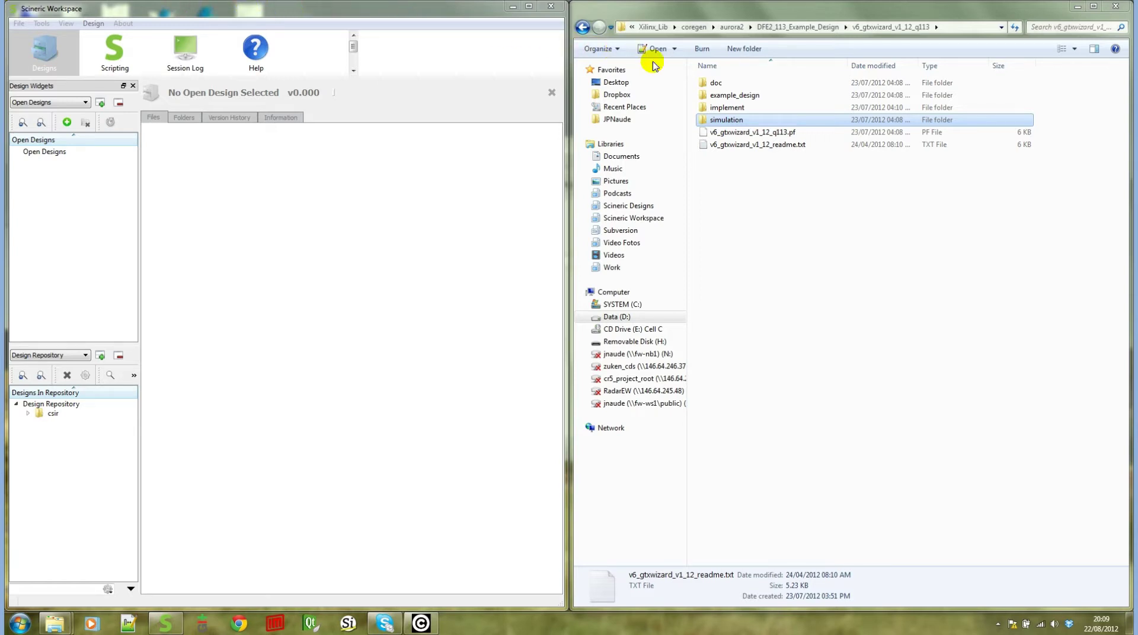
Step: Look through the simulation folder's netlist and functional subfolders, and return to the v6_gtxwizard_v1_12_q113 folder
double_click(730, 118)
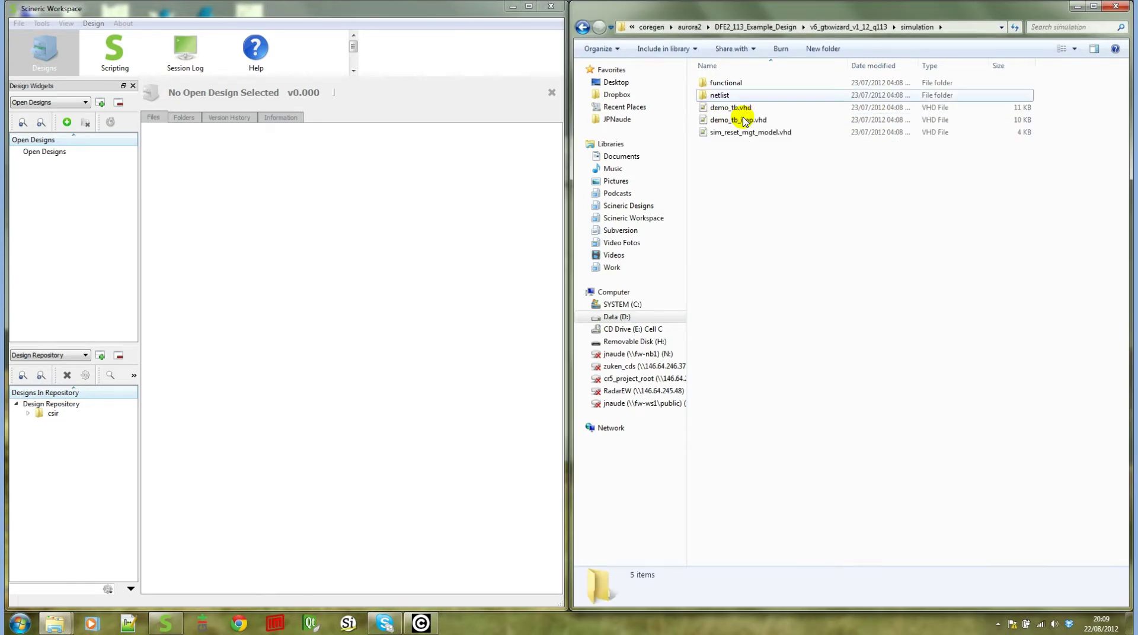
double_click(730, 96)
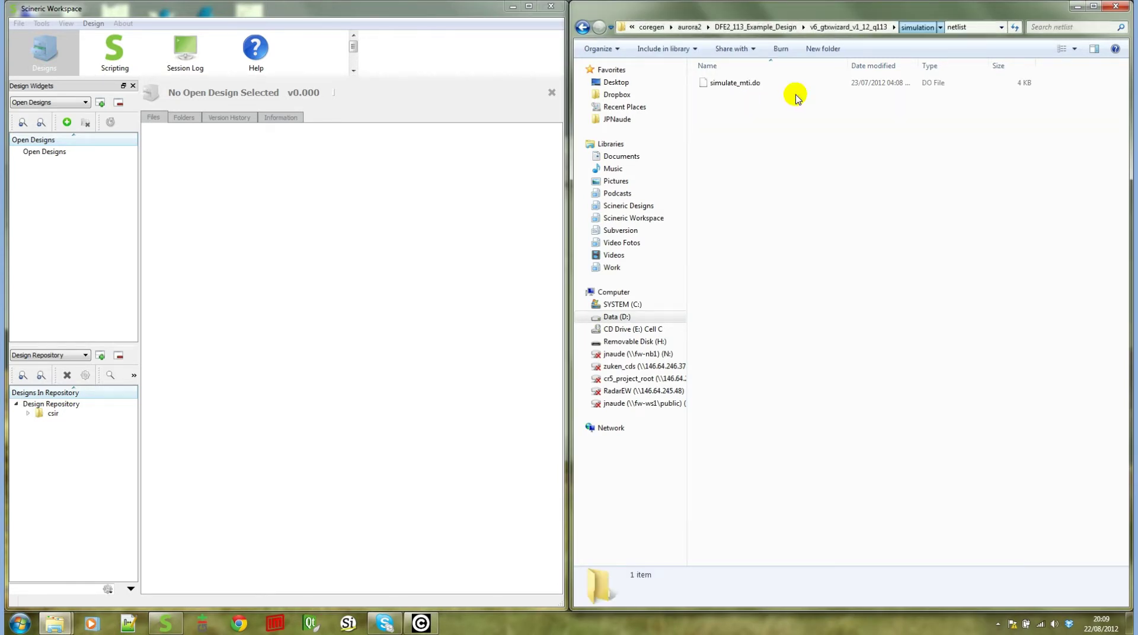
left_click(916, 28)
double_click(740, 82)
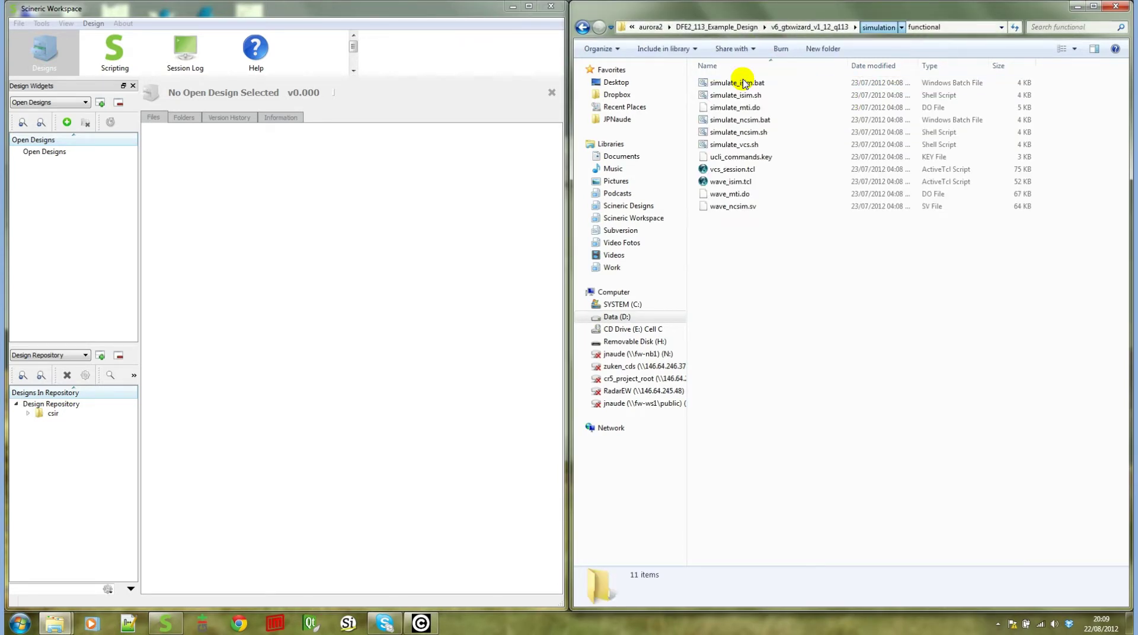
left_click(876, 27)
left_click(835, 27)
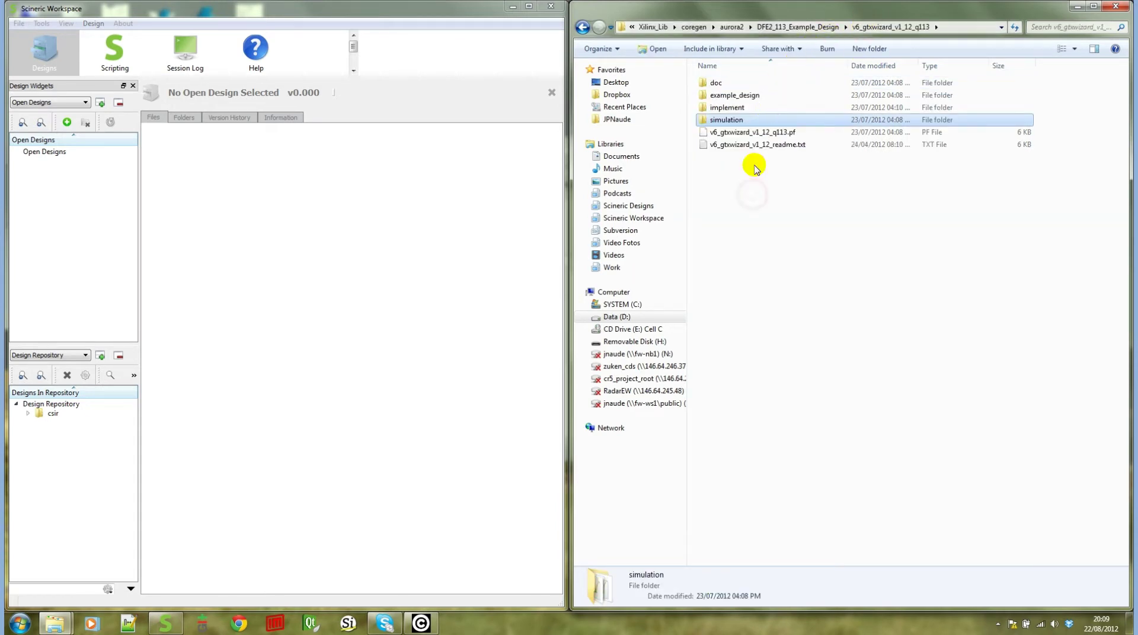
left_click(755, 198)
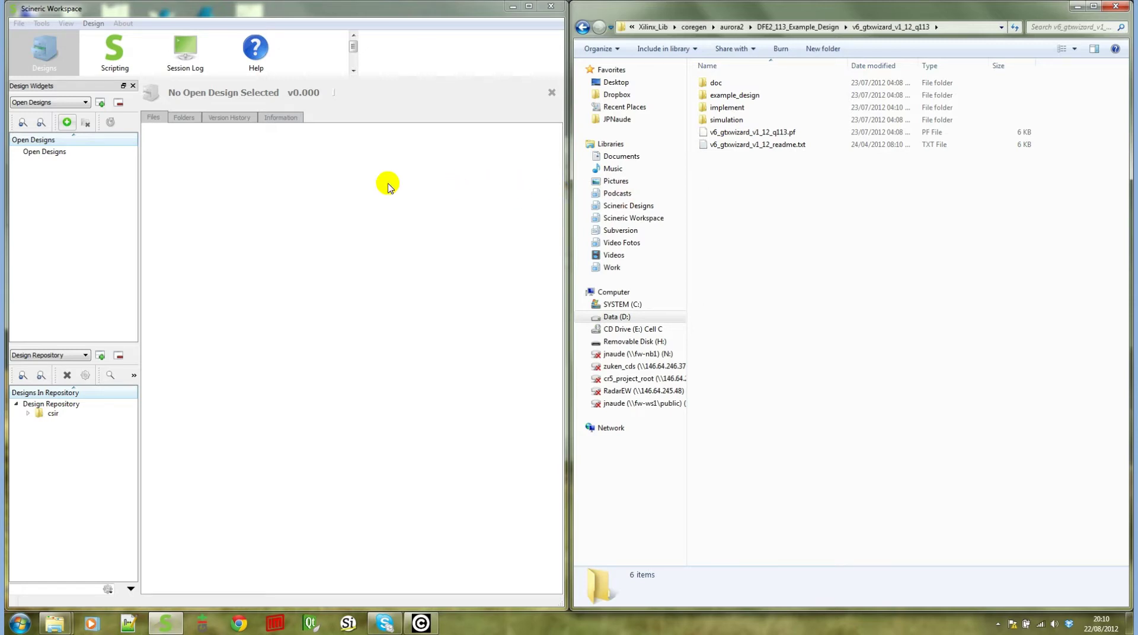
Step: Start a new HDL firmware design from the v6_gtxwizard_v1_12_q113 folder, with all its sub folders included in the search
left_click(67, 122)
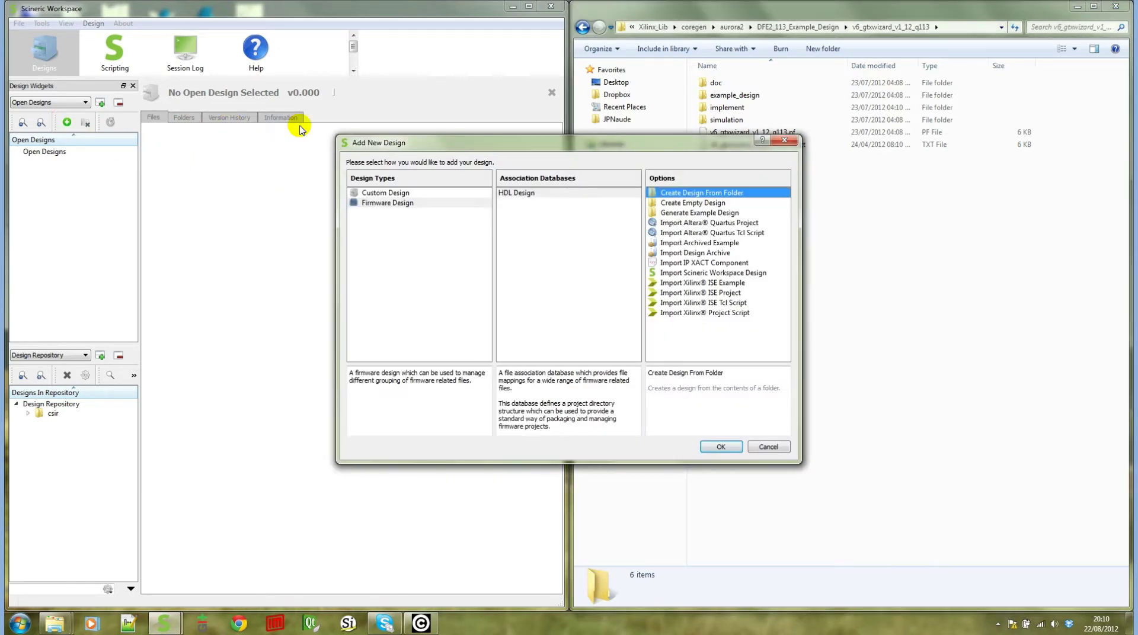
double_click(720, 191)
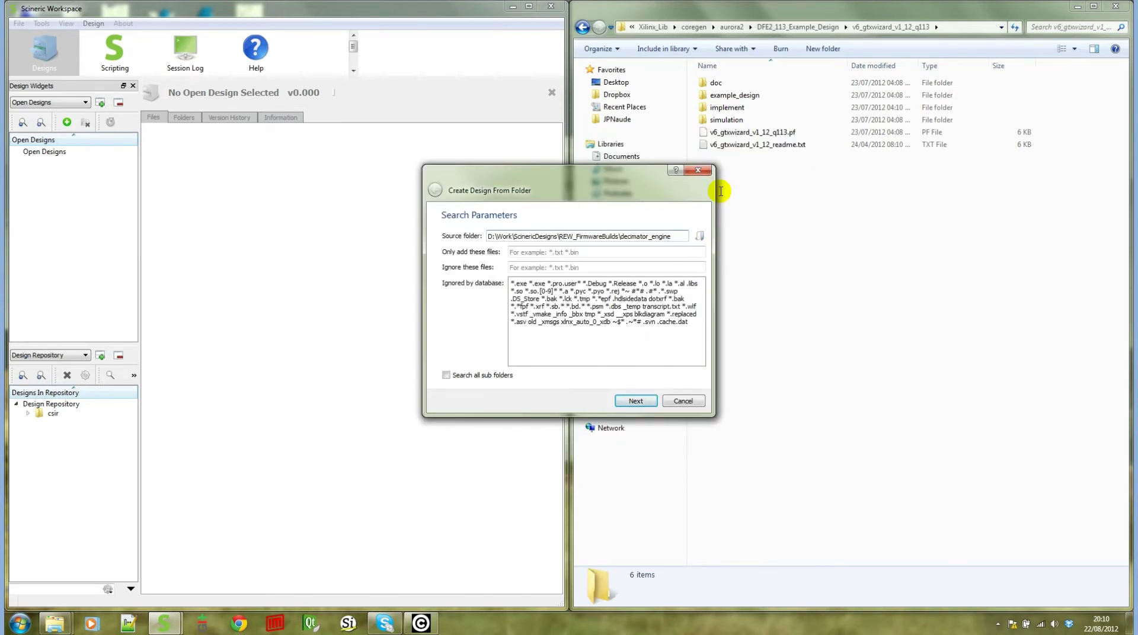
left_click_drag(719, 190, 682, 238)
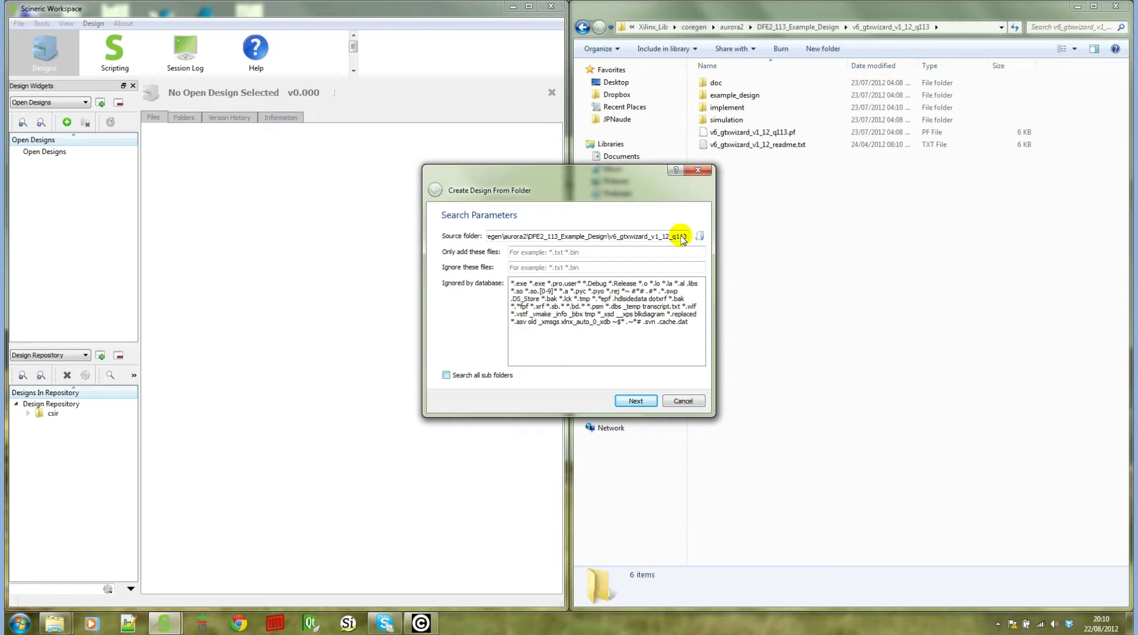
left_click(483, 378)
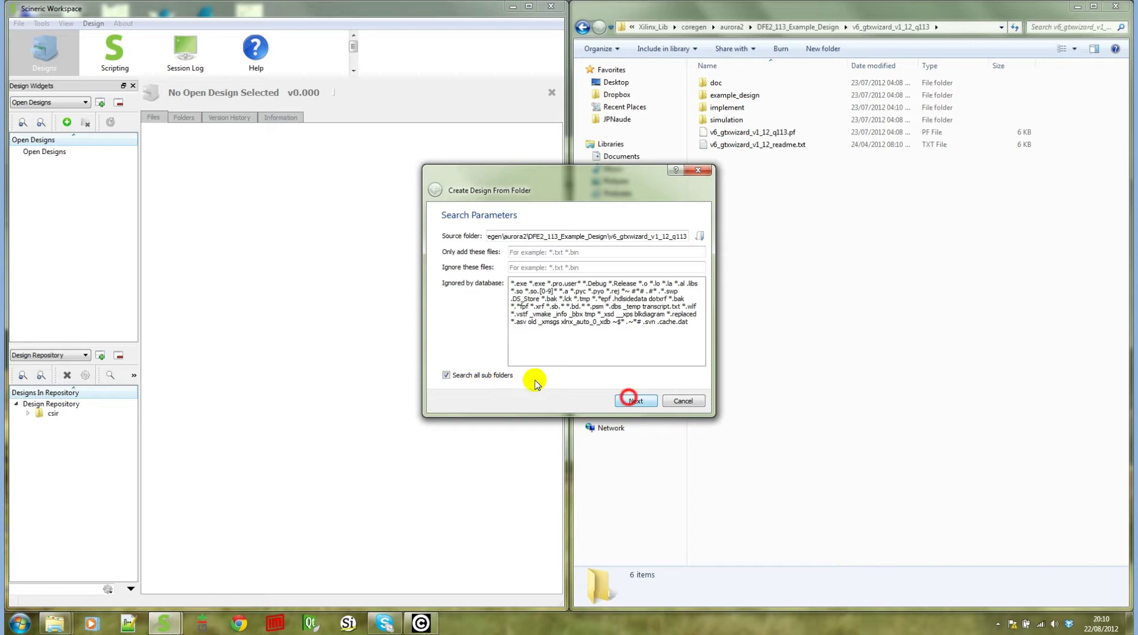
left_click(630, 401)
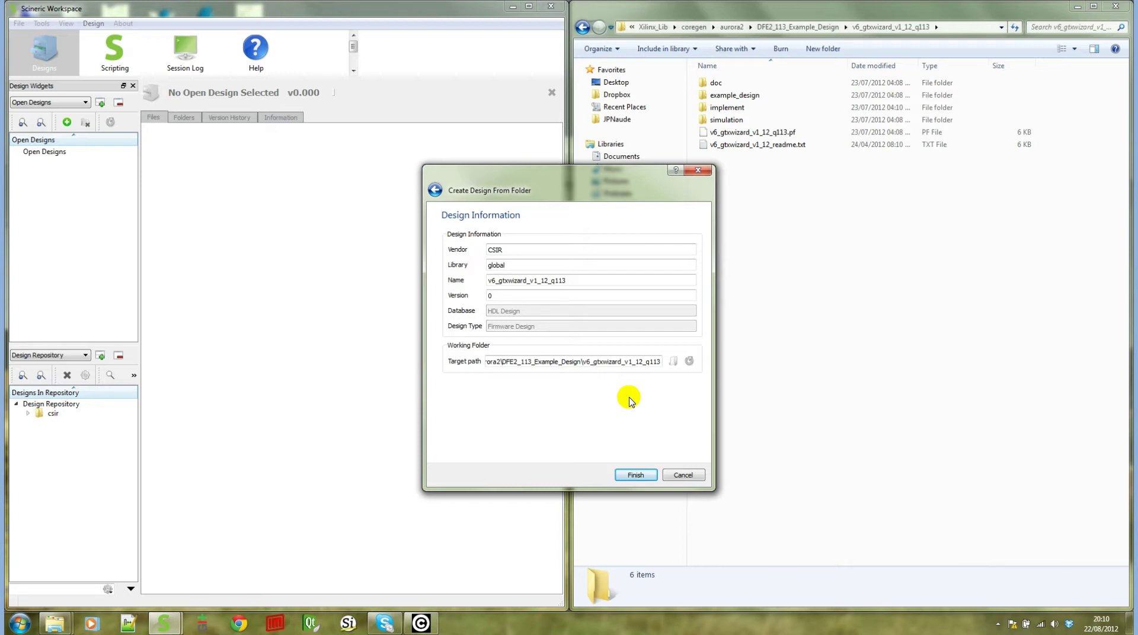
Step: Check the working folder's target path, create the v6_gtxwizard_v1_12_q113 design with the proposed information, and maximize the workspace window
left_click(593, 362)
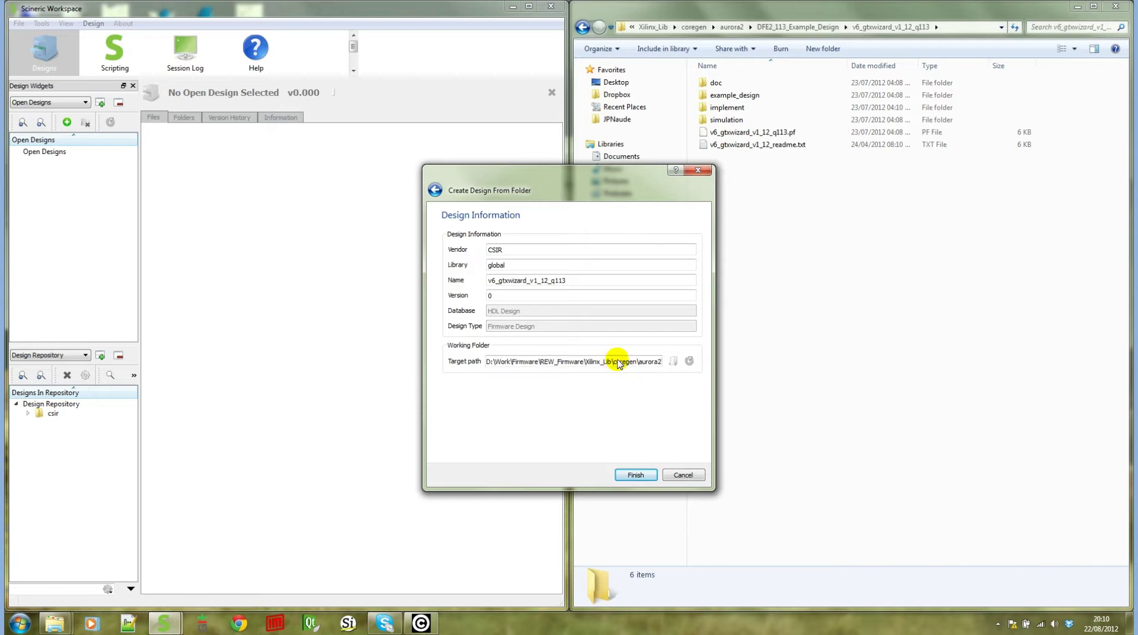
left_click(644, 363)
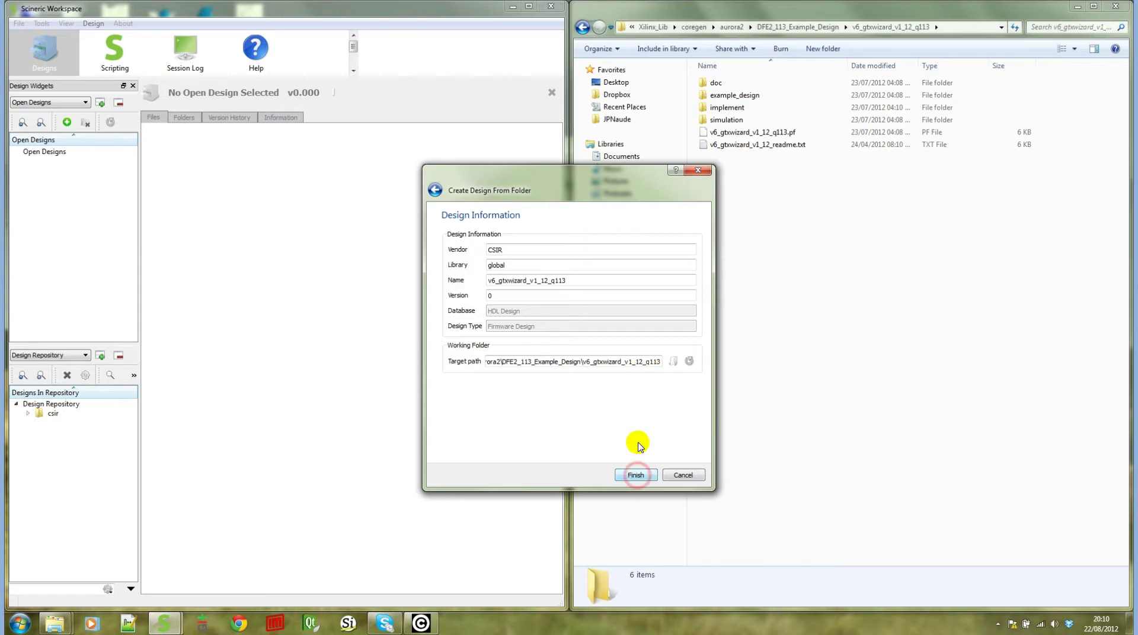
left_click(635, 474)
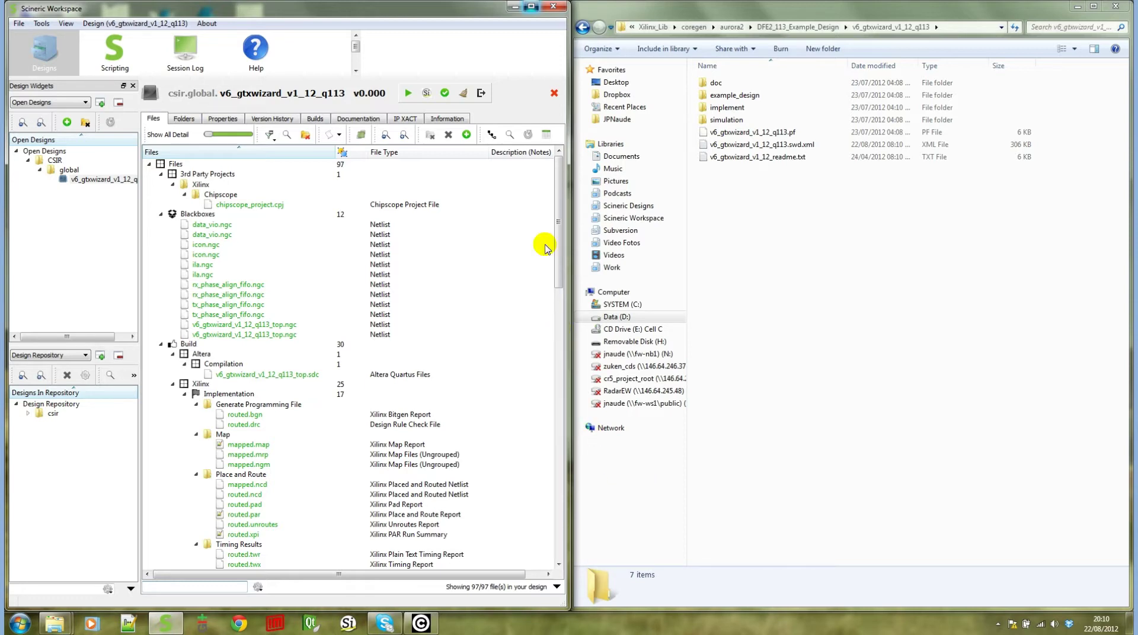
left_click(530, 8)
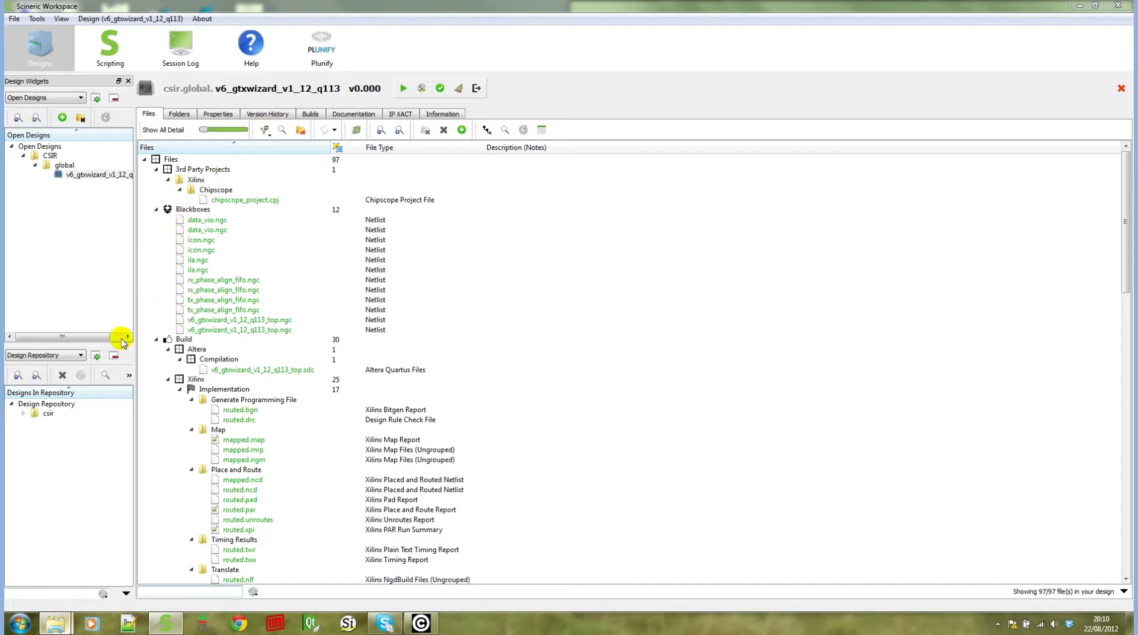
Step: Switch to the v6_gtxwizard_v1_12_q113 folder in Windows Explorer and open the design file v6_gtxwizard_v1_12_q113.swd.xml
mouse_move(56, 622)
left_click(203, 570)
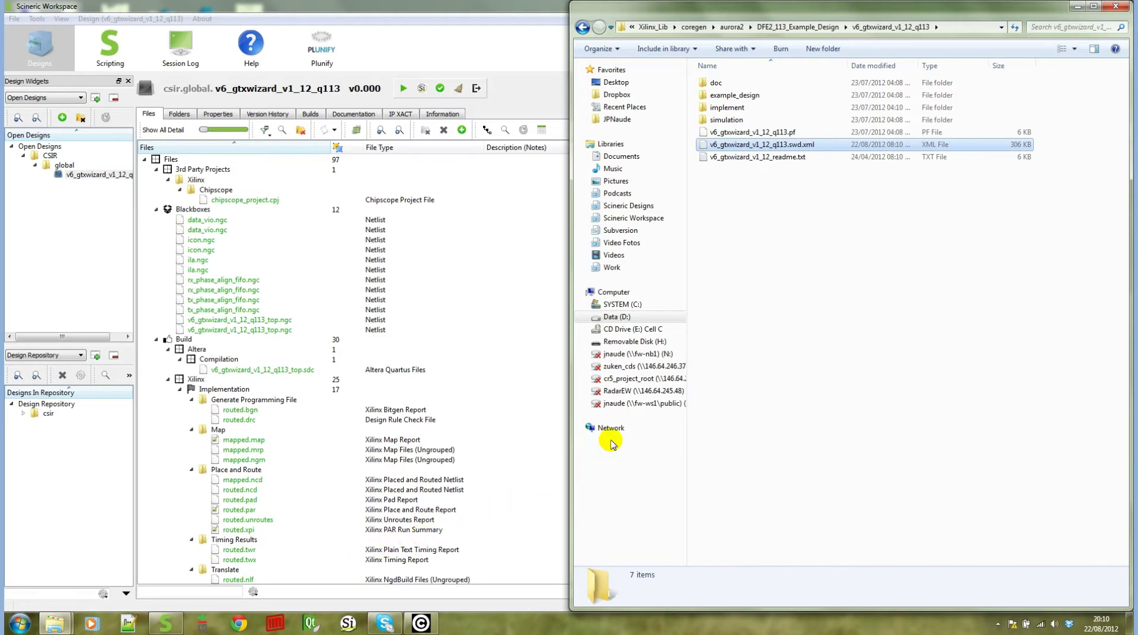
double_click(771, 147)
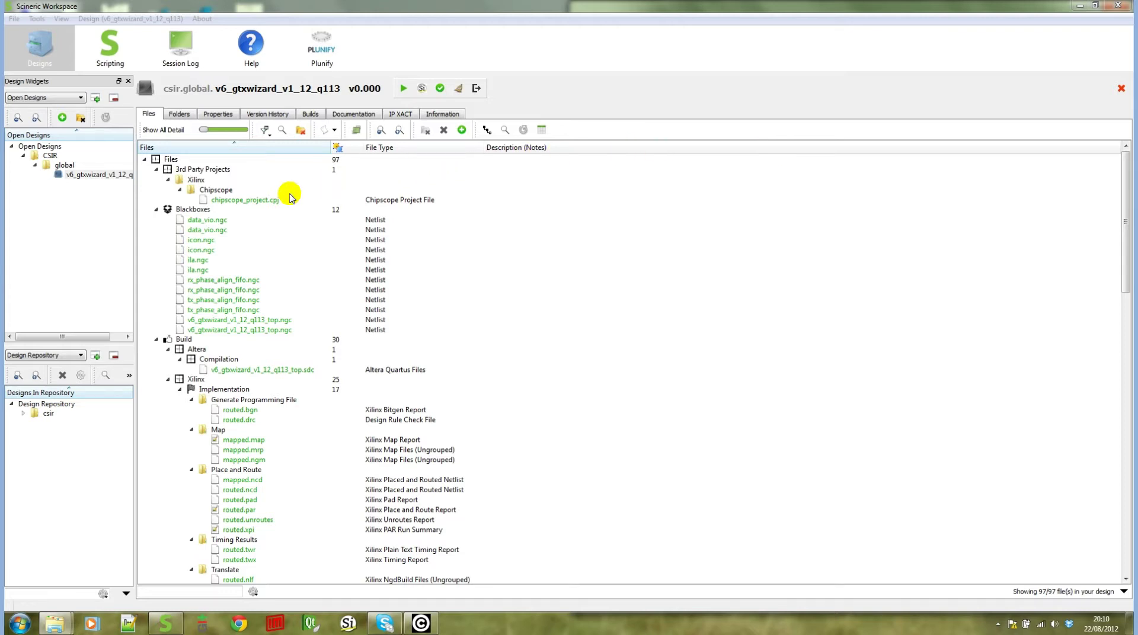
Step: Examine the details of icon.ngc and the 3rd Party Projects and Blackboxes categories in the design's file tree
left_click(223, 230)
left_click(219, 241)
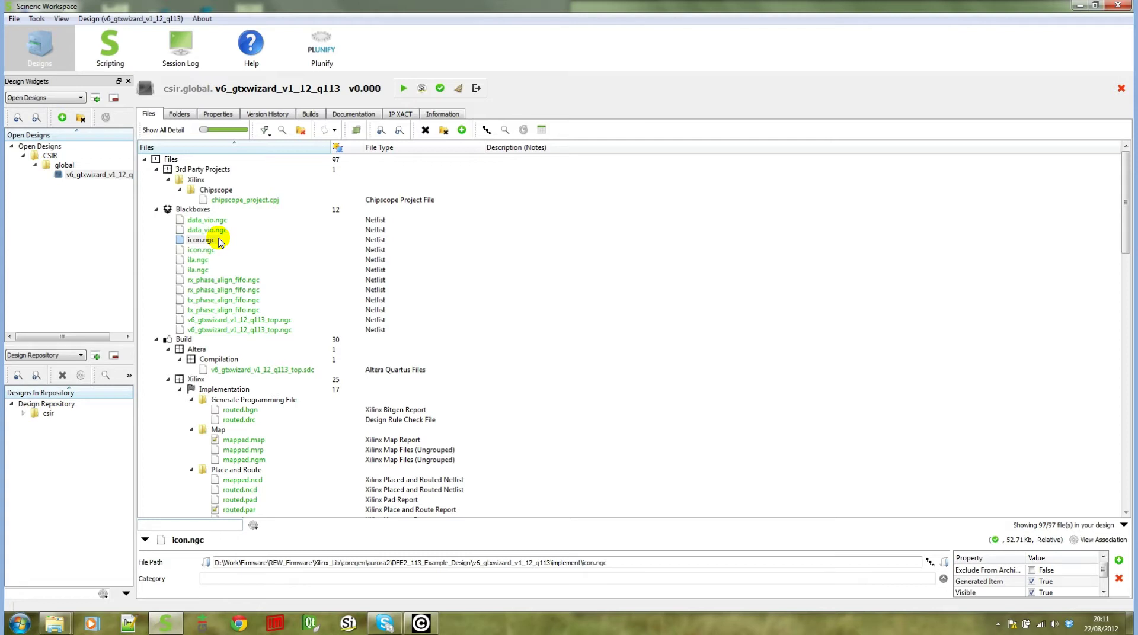
scroll(219, 241, "down", 2)
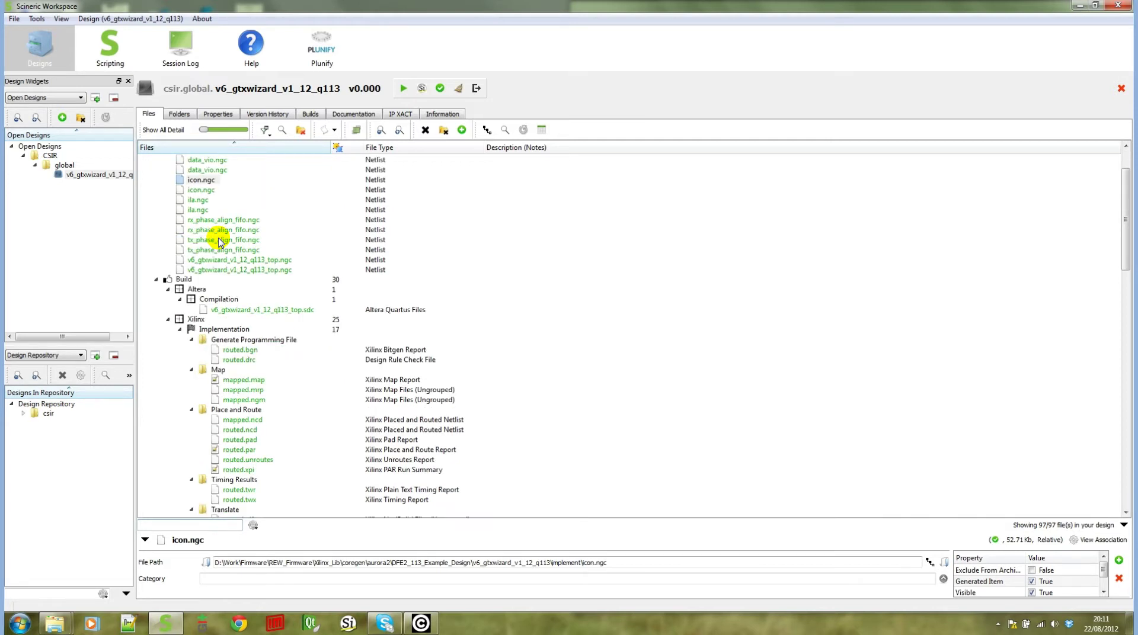
scroll(219, 241, "down", 2)
scroll(220, 241, "up", 4)
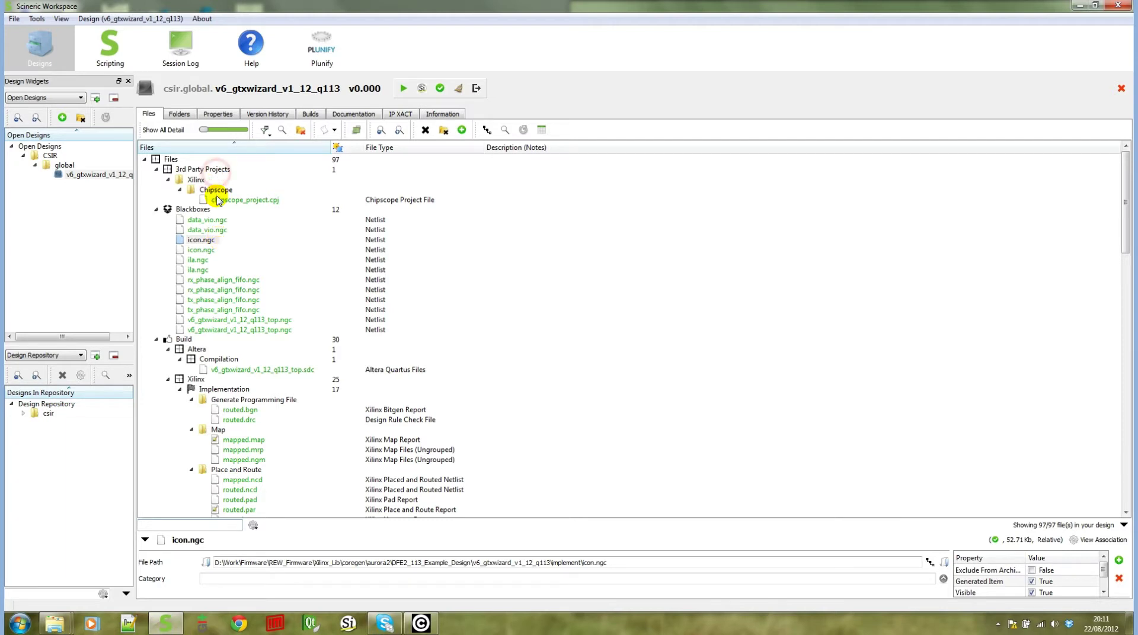
left_click(217, 169)
left_click(190, 210)
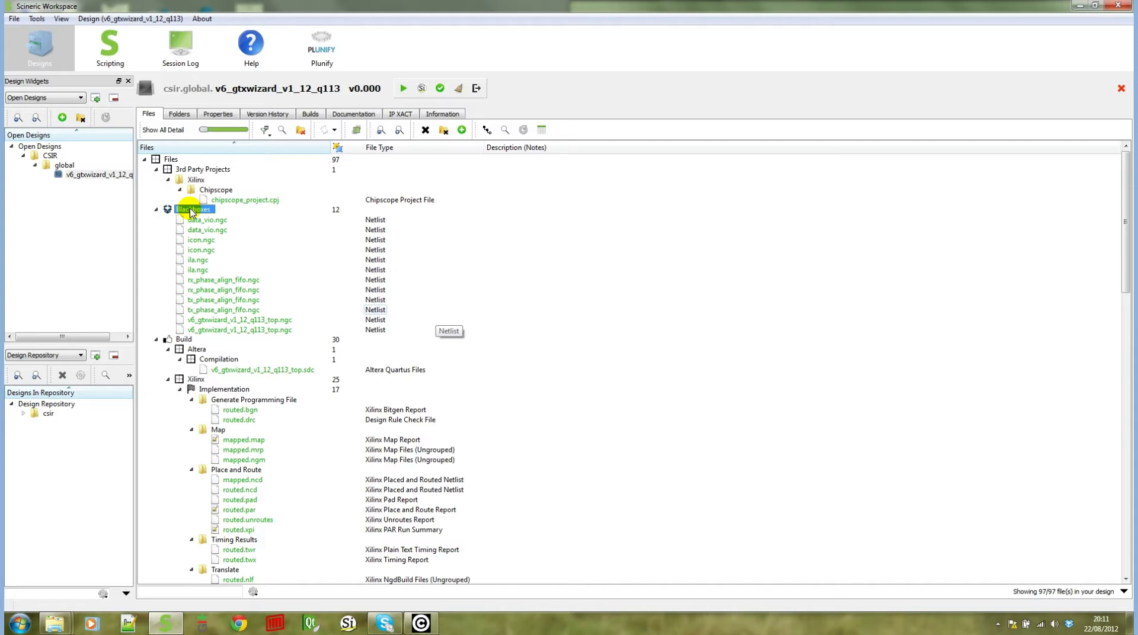
Step: Review how the remaining files are grouped into Constraints, Design, Products, Scripts and Supporting Items
scroll(190, 212, "down", 20)
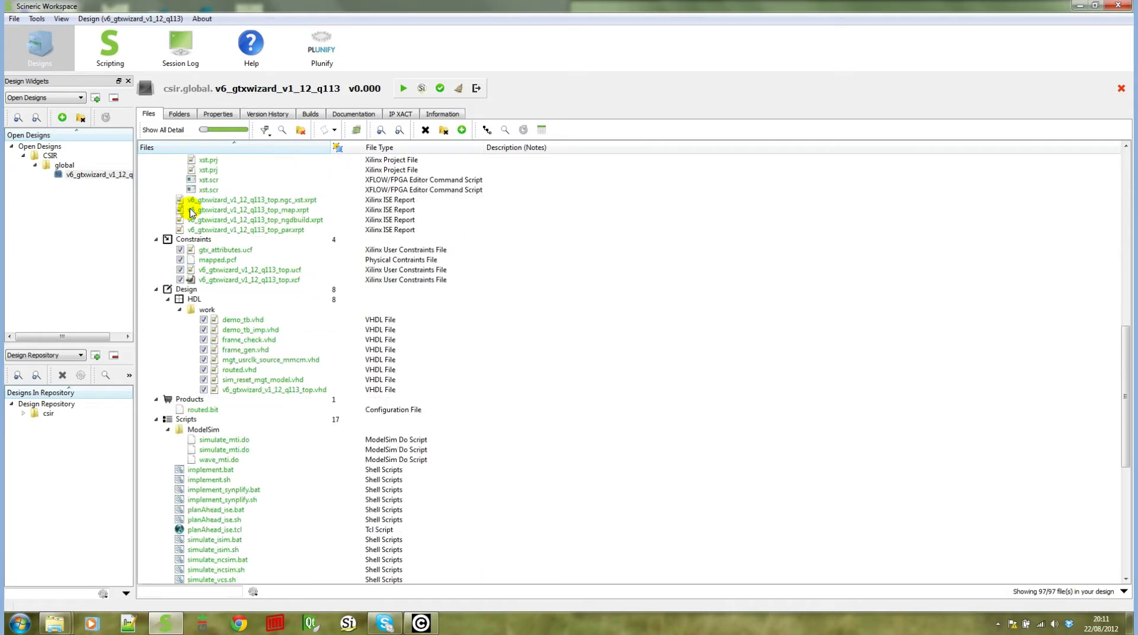
scroll(191, 213, "down", 5)
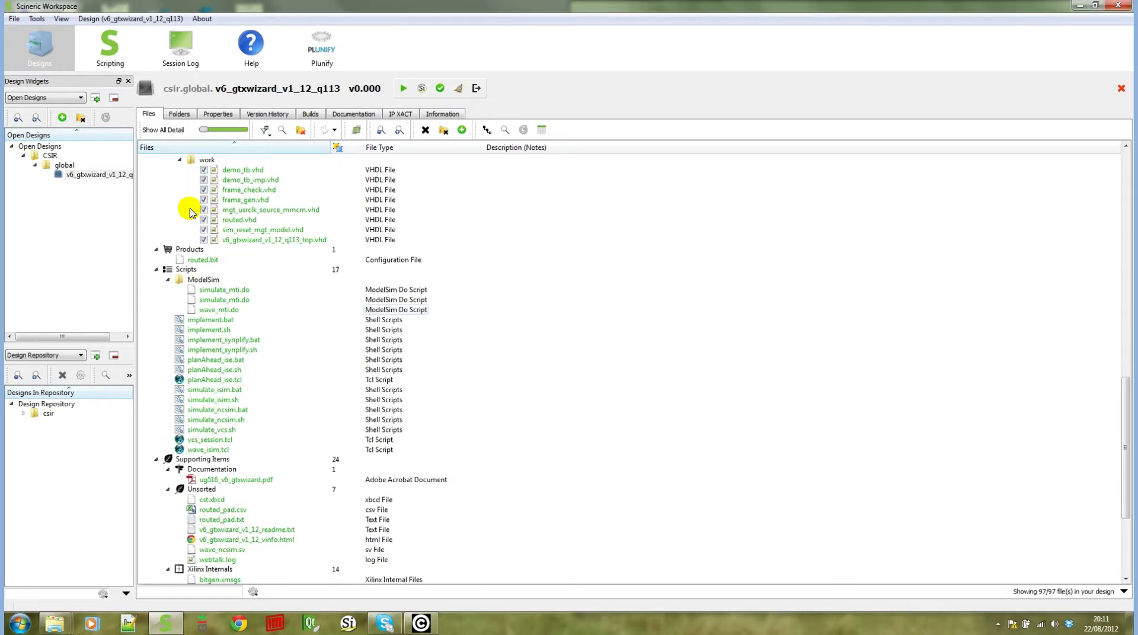
scroll(190, 212, "down", 5)
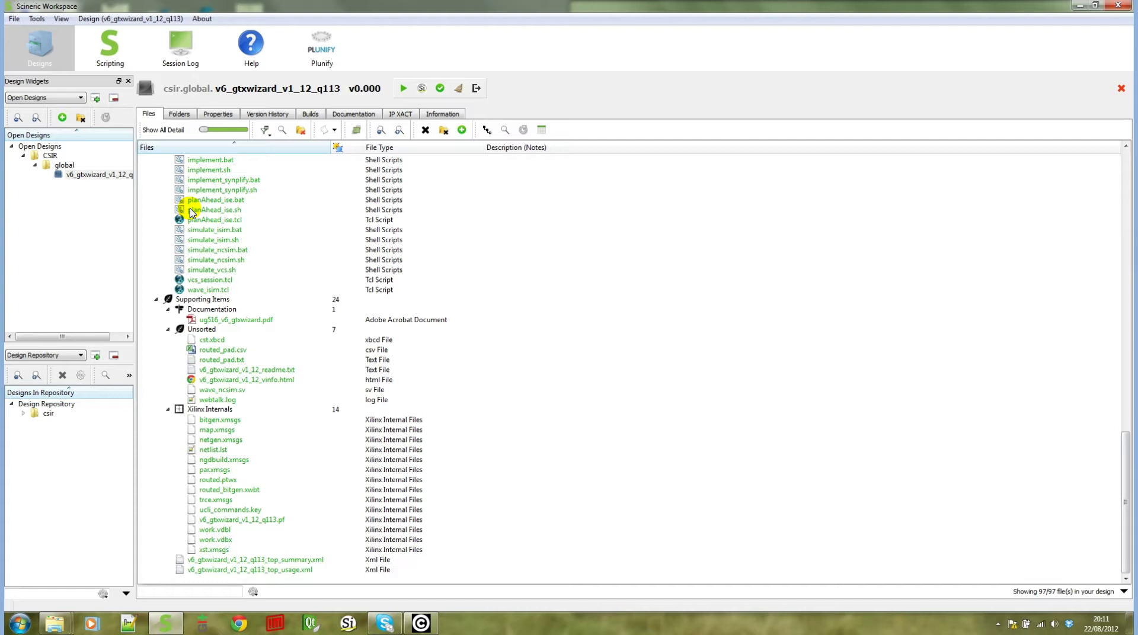
scroll(191, 212, "up", 20)
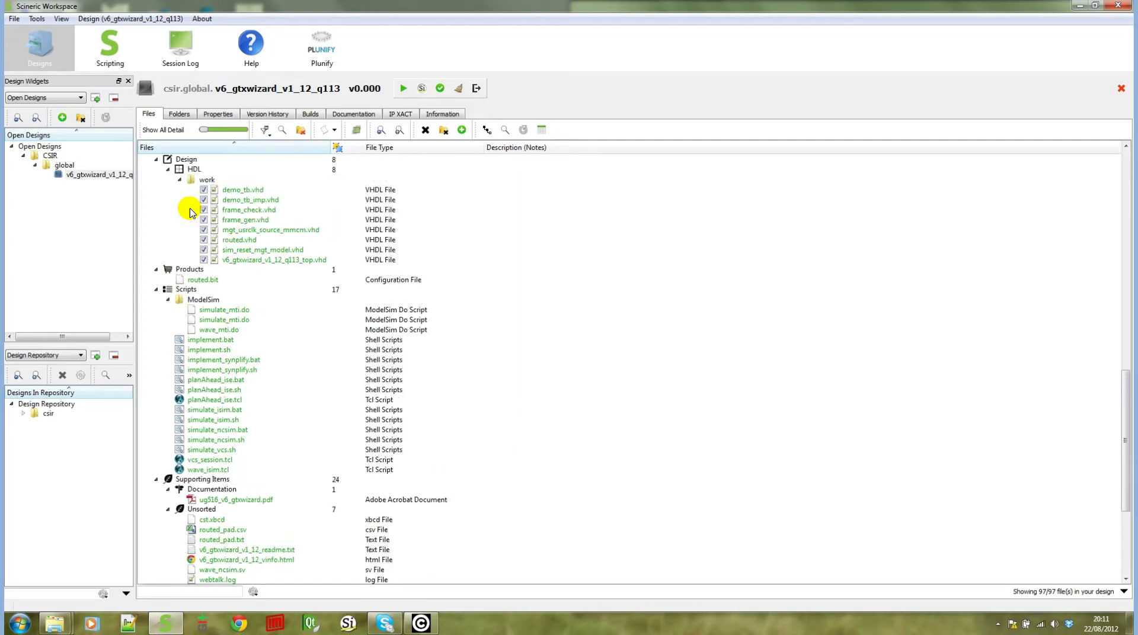
scroll(191, 212, "up", 4)
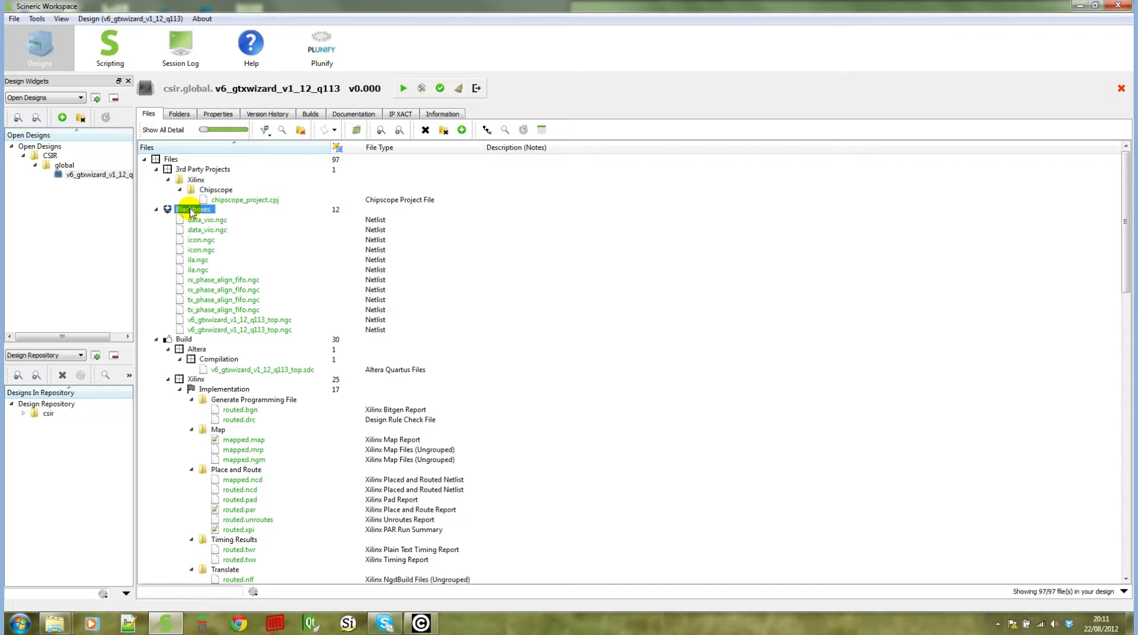
Step: Inspect the file path, category and properties of the second rx_phase_align_fifo.ngc and of mapped.mrp
left_click(221, 290)
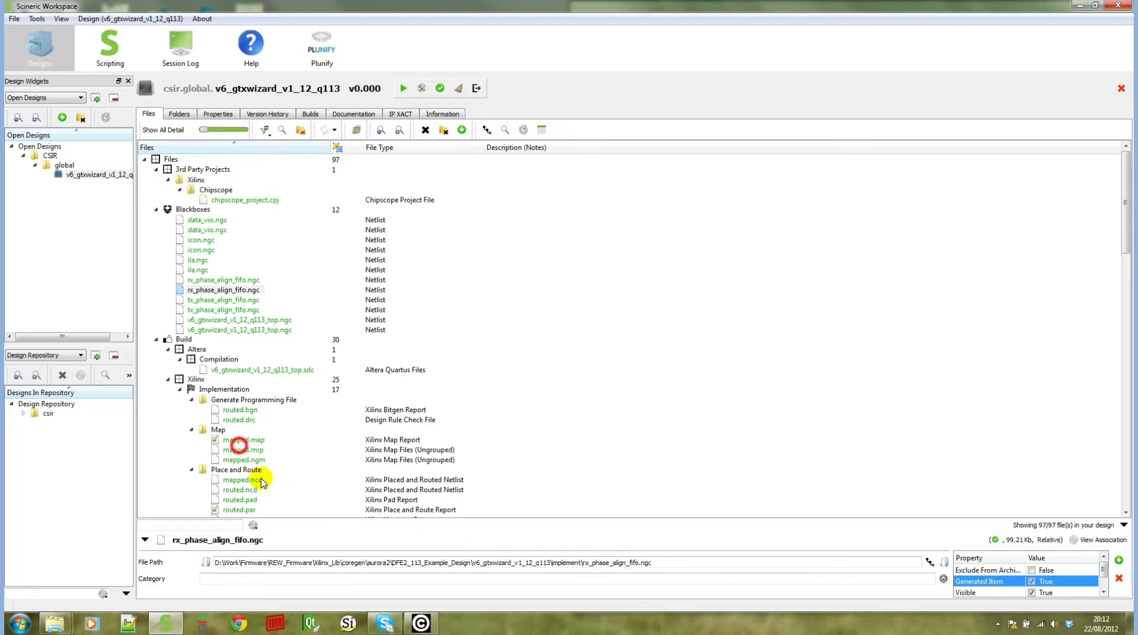
left_click(241, 450)
scroll(240, 450, "down", 1)
scroll(241, 450, "down", 1)
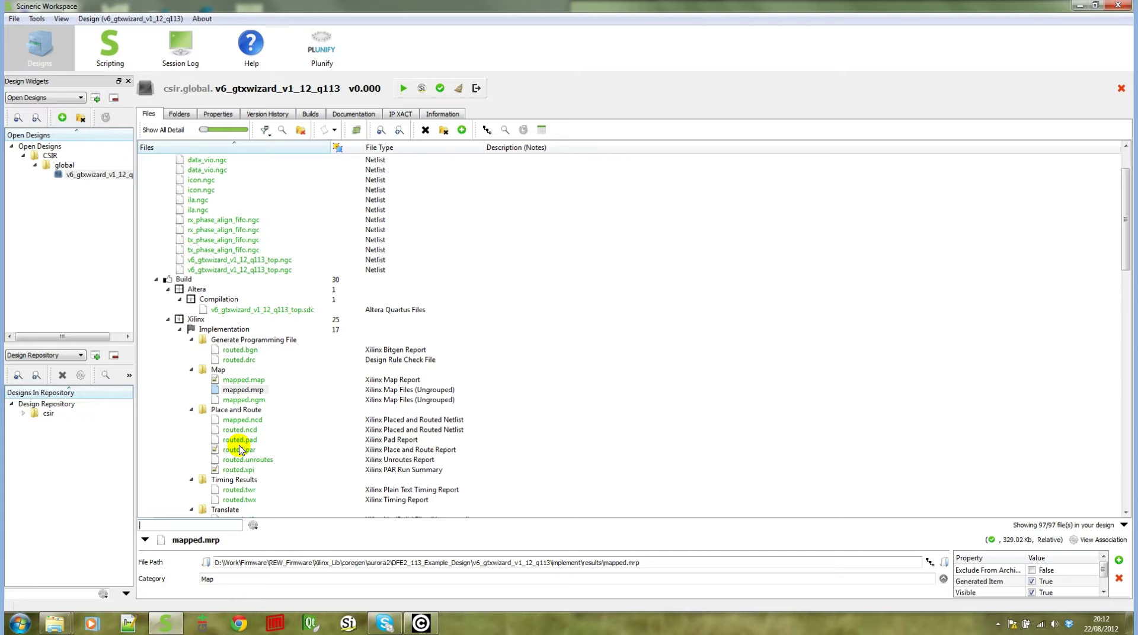
Step: Add id_rsa, id_rsa.pub and the zip archive from the Qtilities folder to the design with Quick Add from their current location
mouse_move(65, 626)
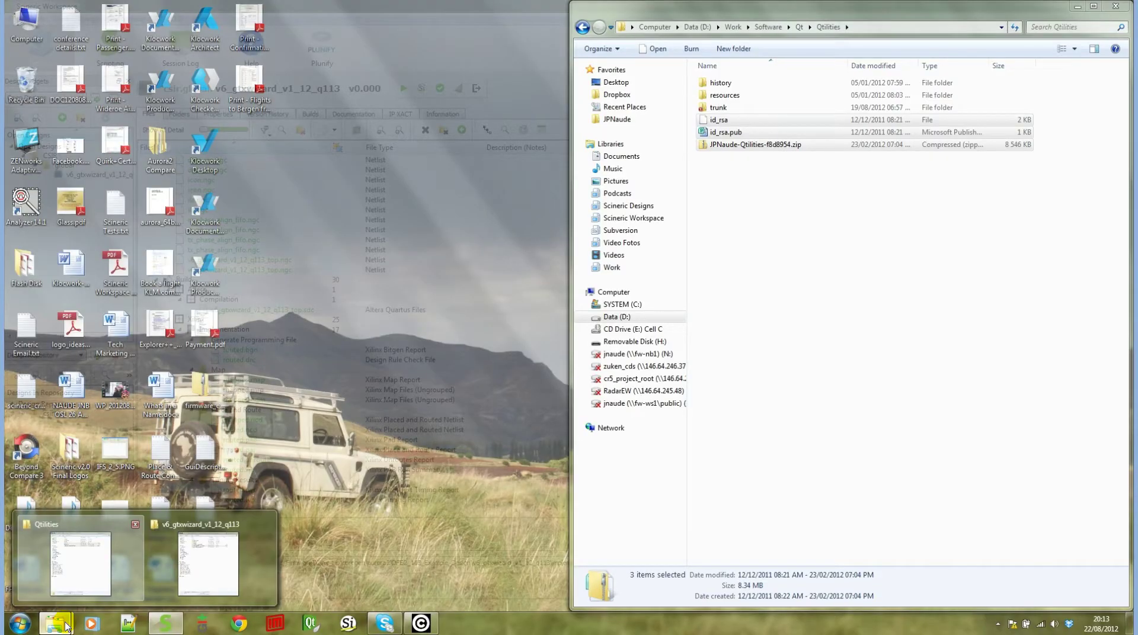
left_click(76, 559)
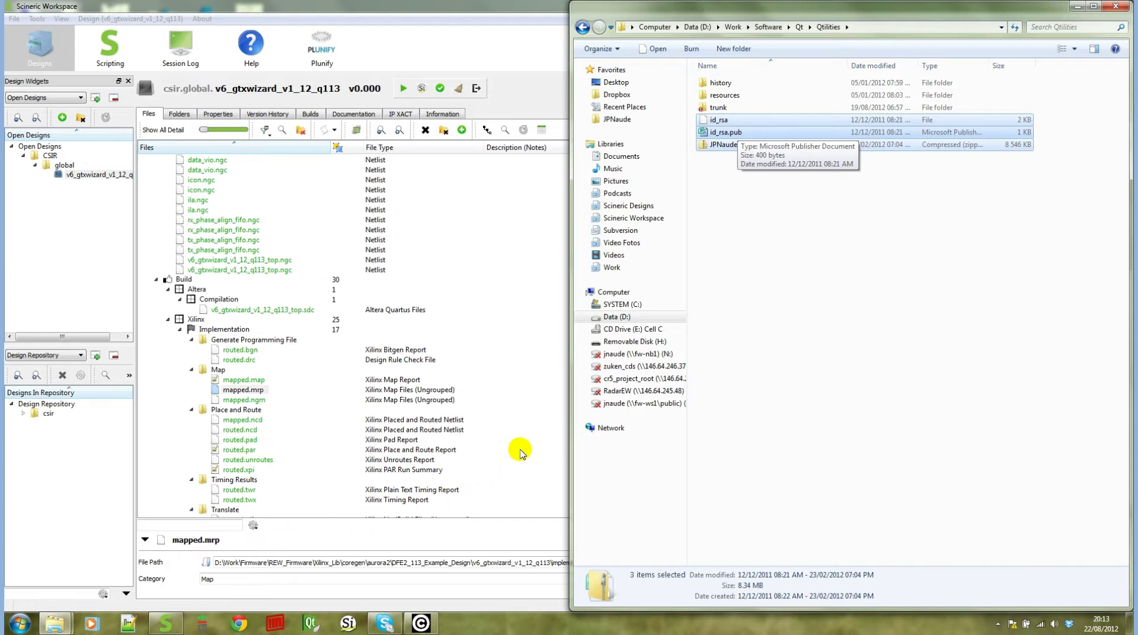
left_click_drag(738, 133, 261, 202)
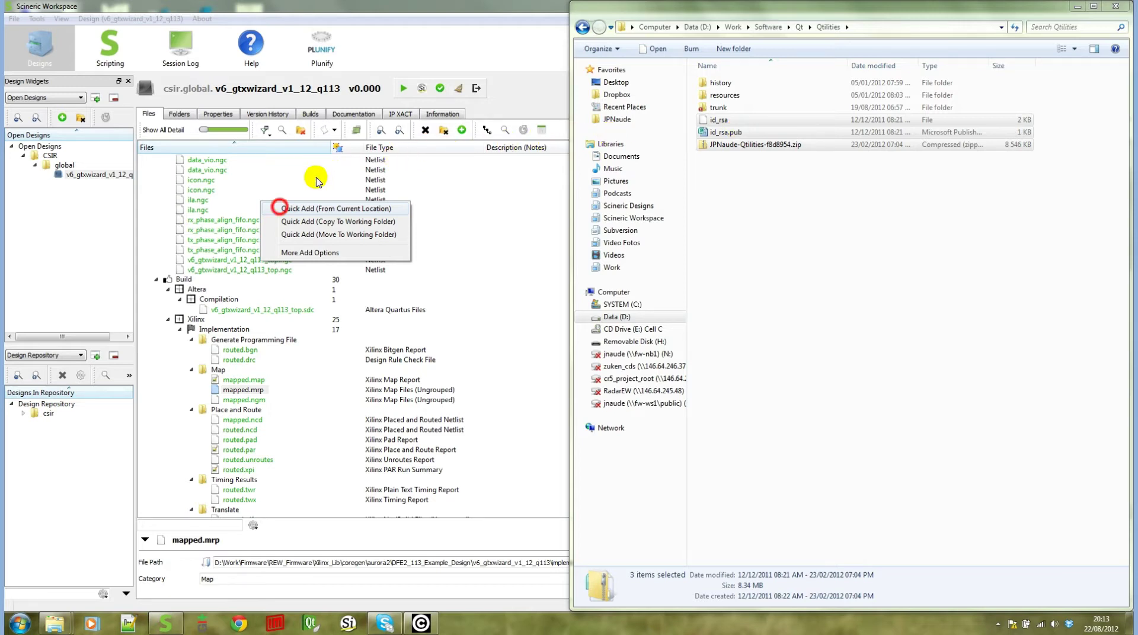
left_click(282, 210)
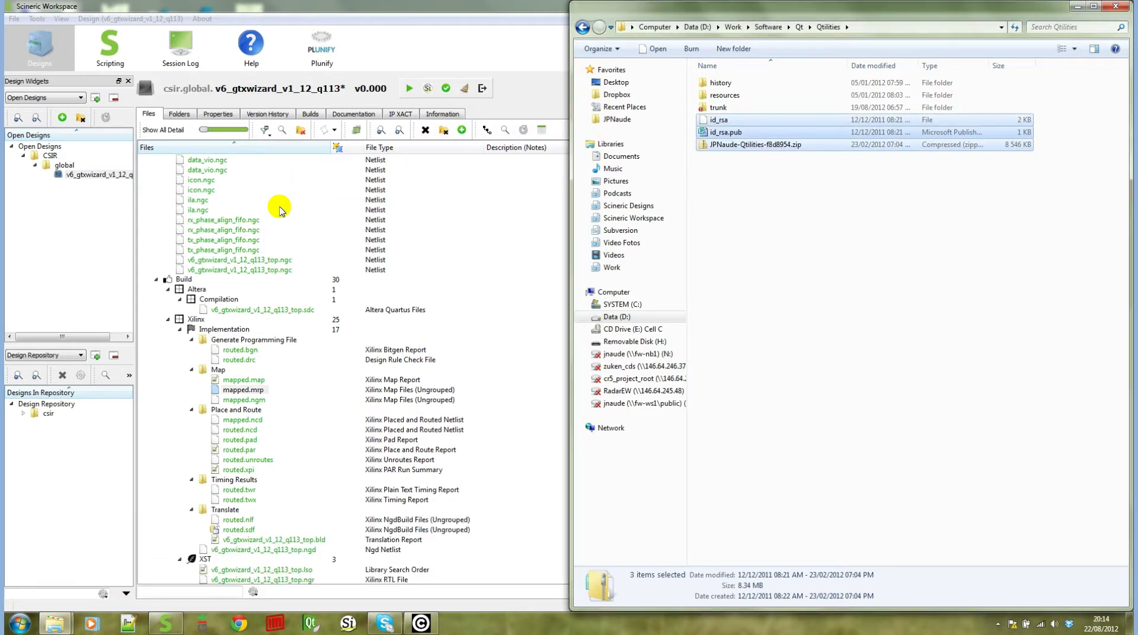
Step: Find the added files under Supporting Items and inspect the path and category of the Qtilities zip archive
left_click(260, 309)
scroll(259, 310, "down", 15)
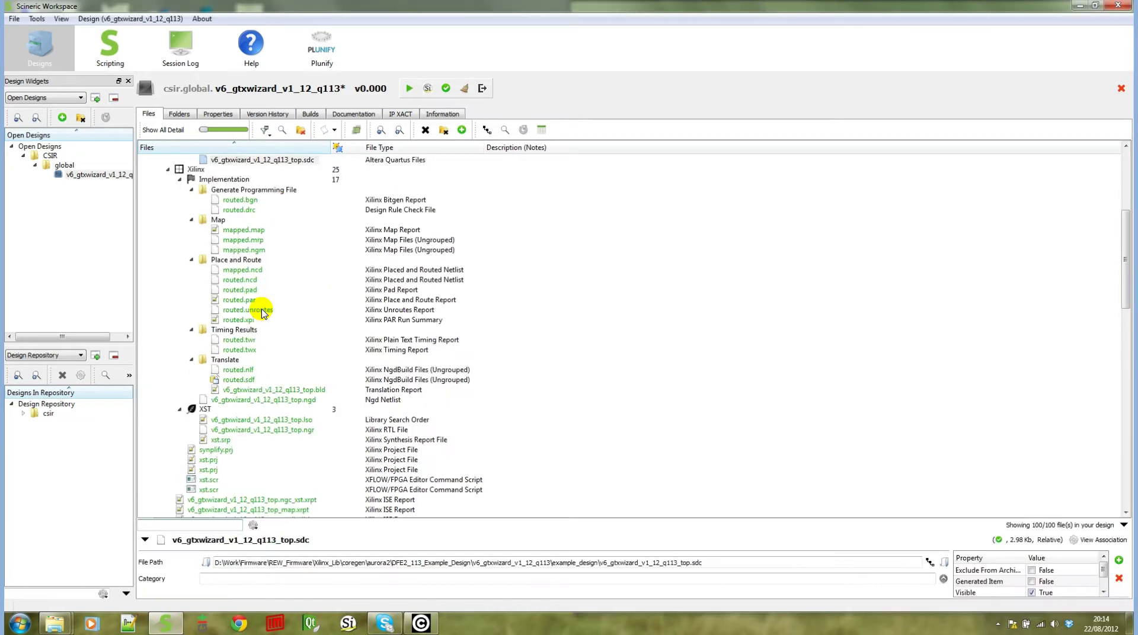
scroll(260, 309, "down", 7)
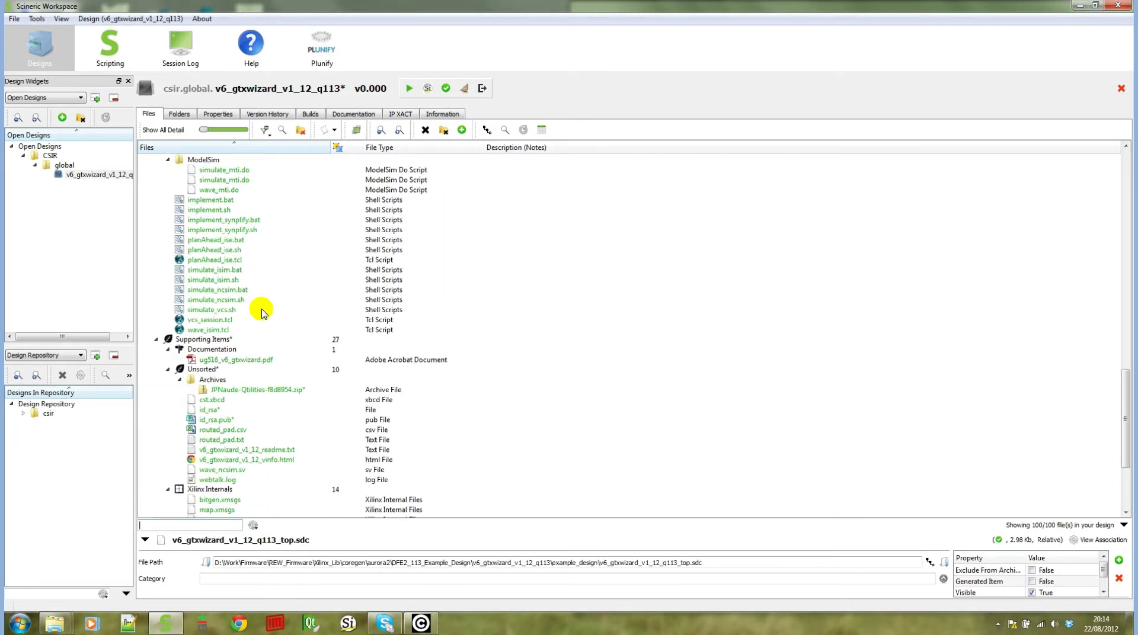
left_click(249, 332)
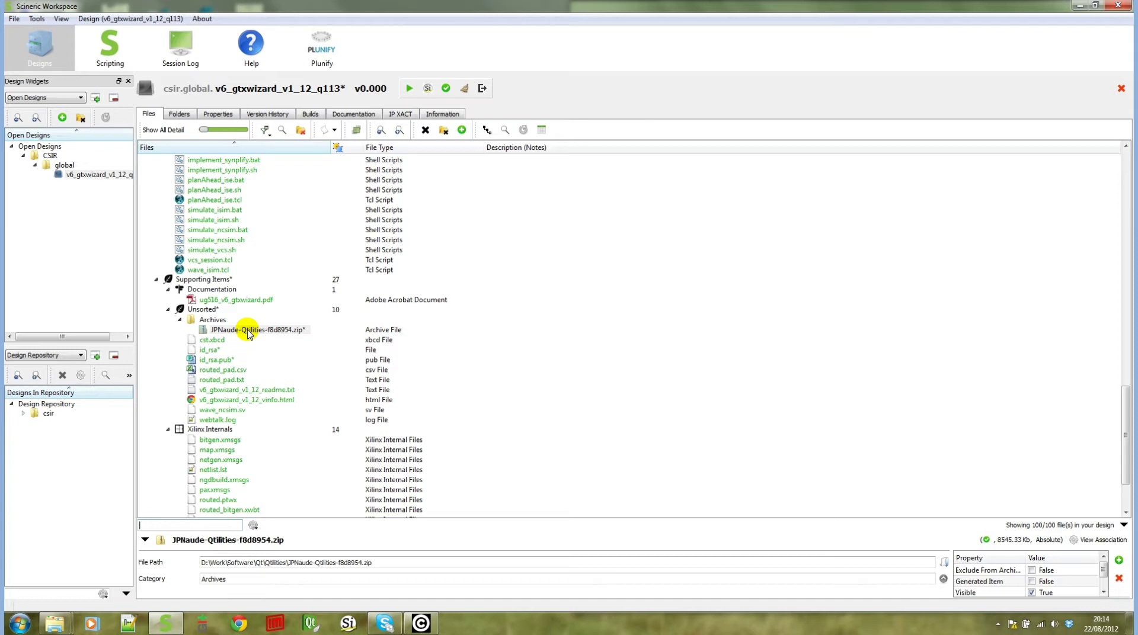
scroll(248, 333, "up", 2)
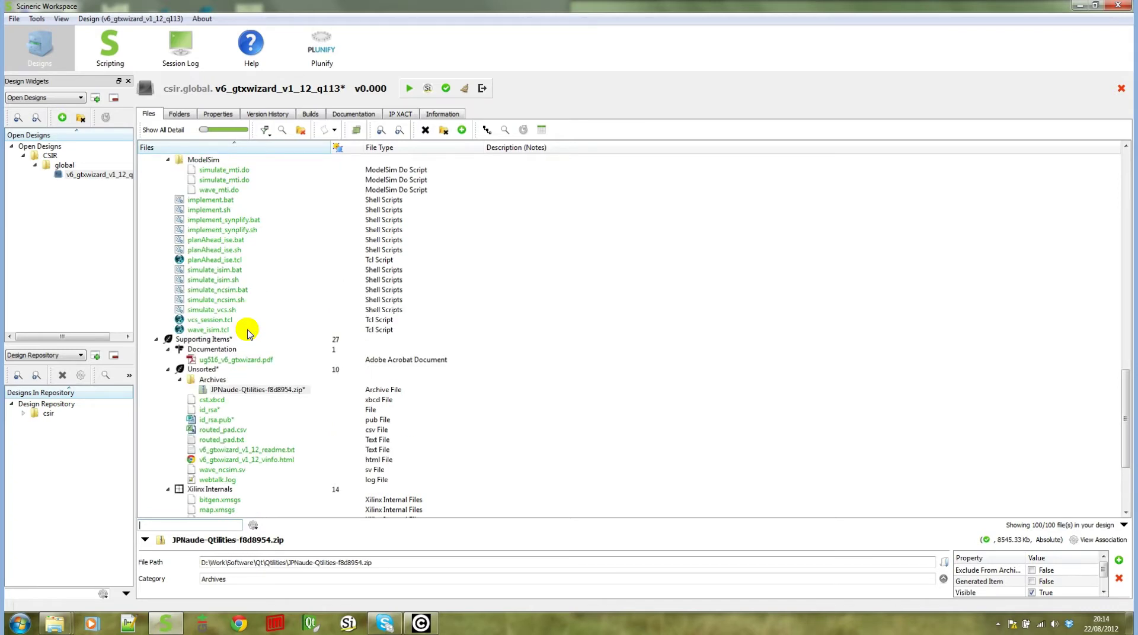
Step: Add the history, resources and trunk folders from the Qtilities folder to the design folders with Quick Add from their current location
scroll(248, 333, "up", 1)
scroll(248, 333, "up", 15)
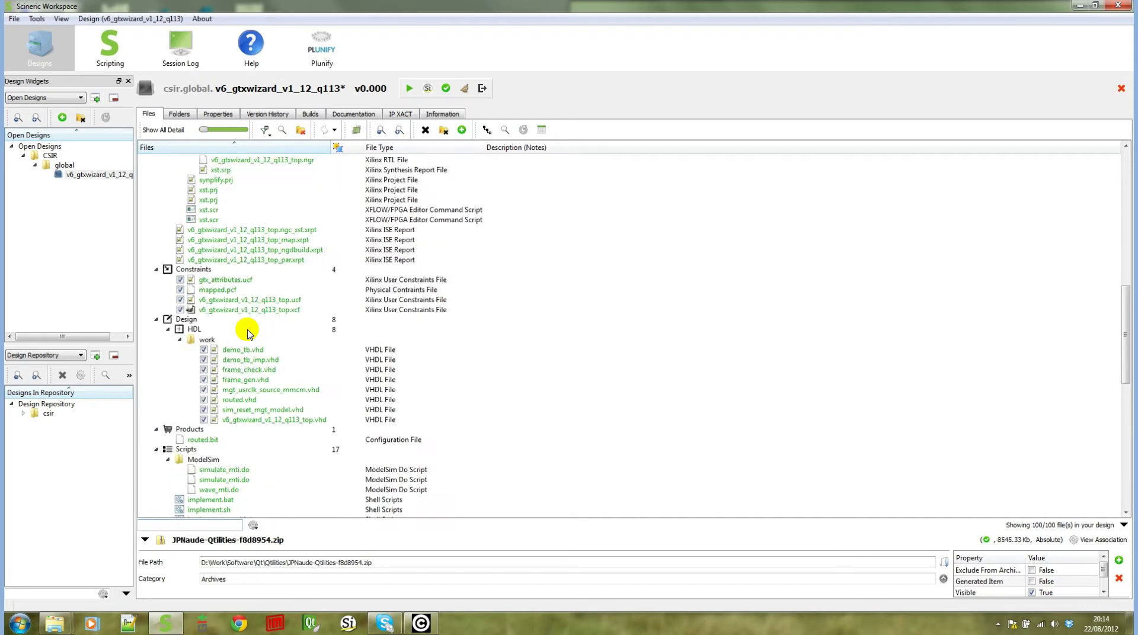
scroll(248, 333, "up", 5)
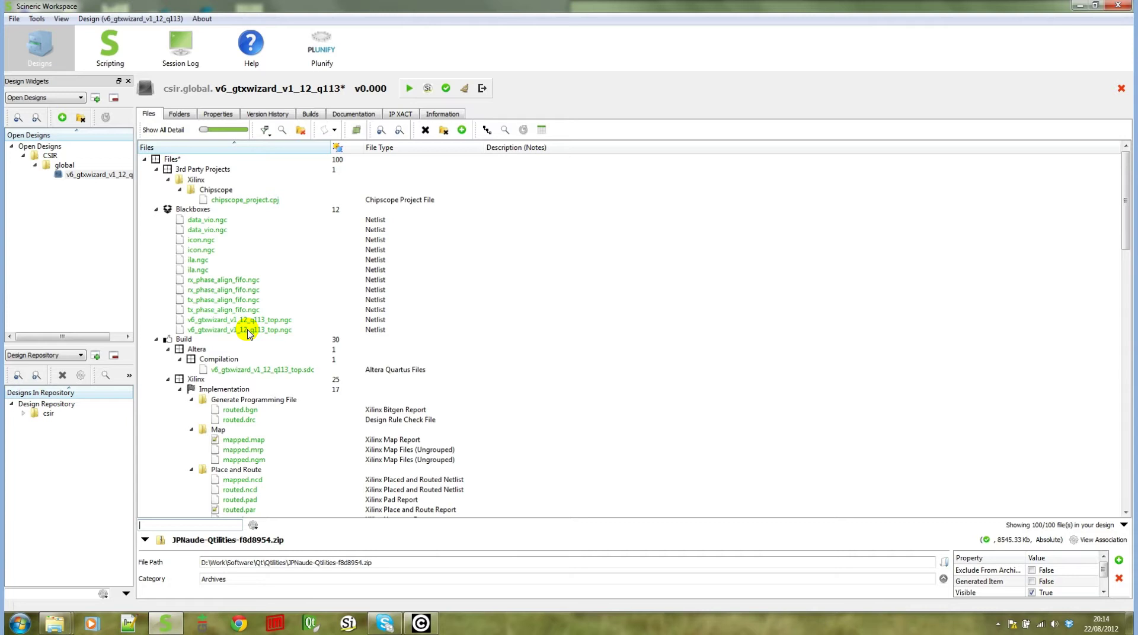
left_click(184, 115)
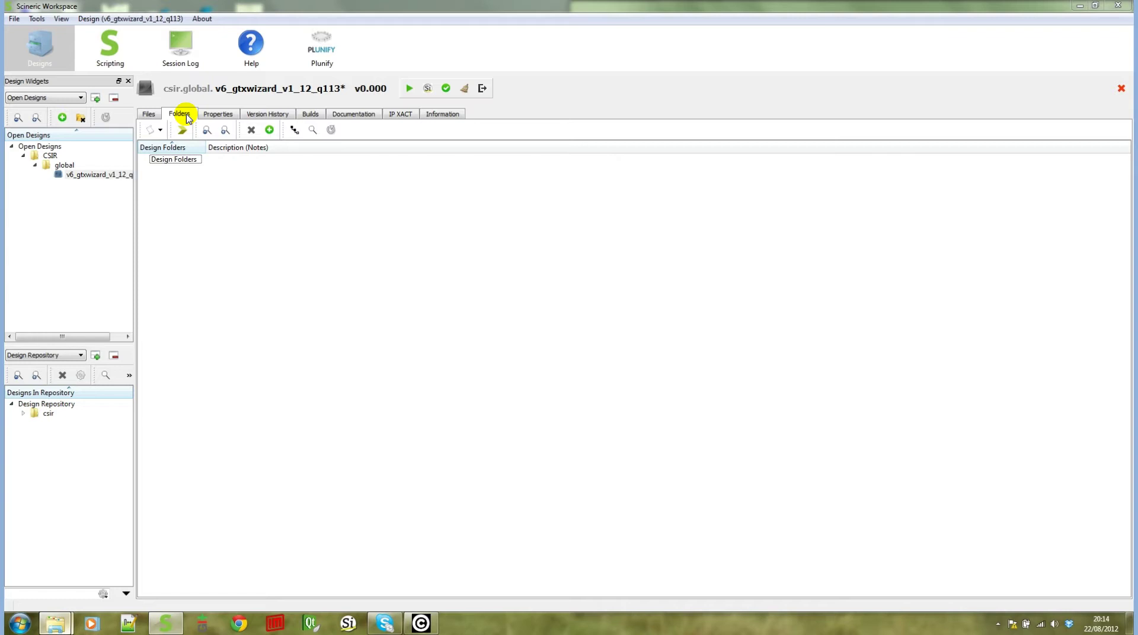
left_click(68, 626)
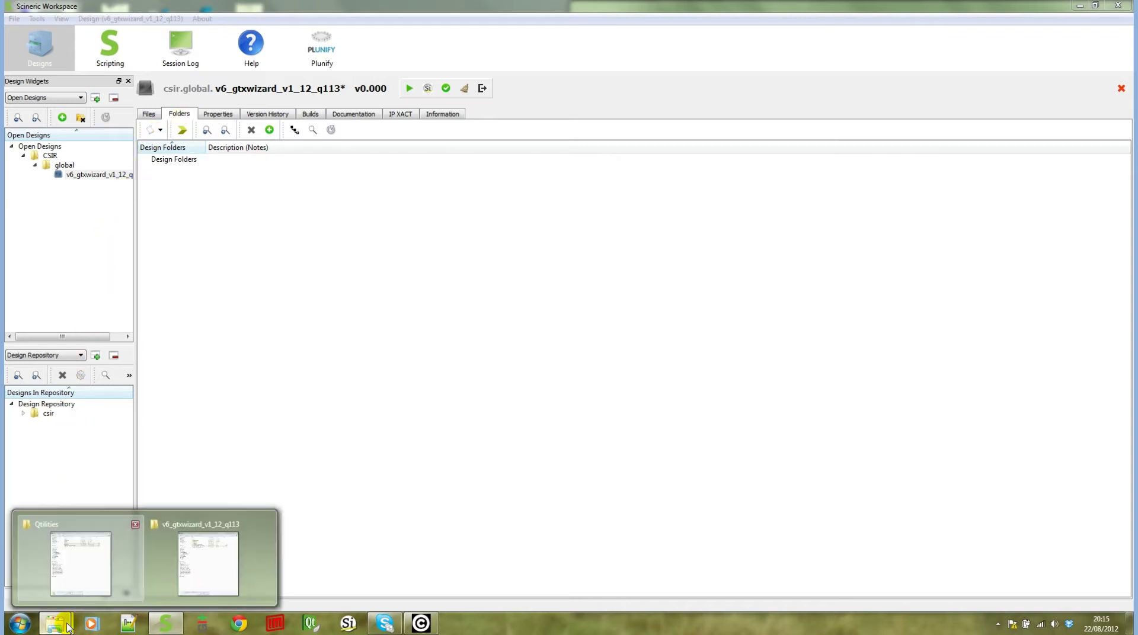
left_click(114, 552)
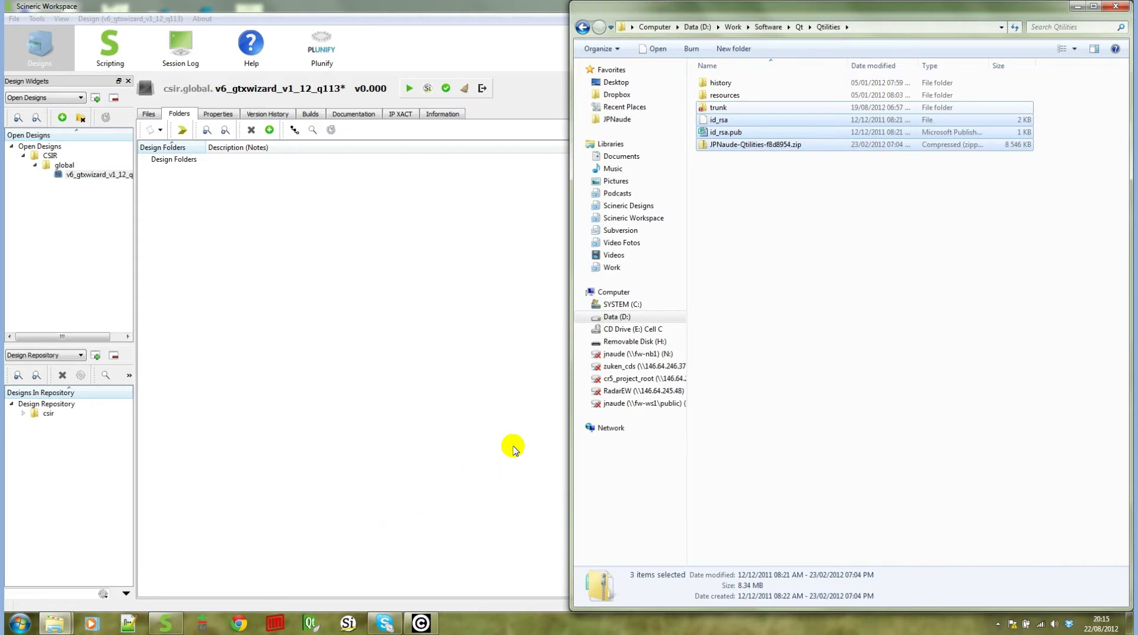
left_click(733, 106)
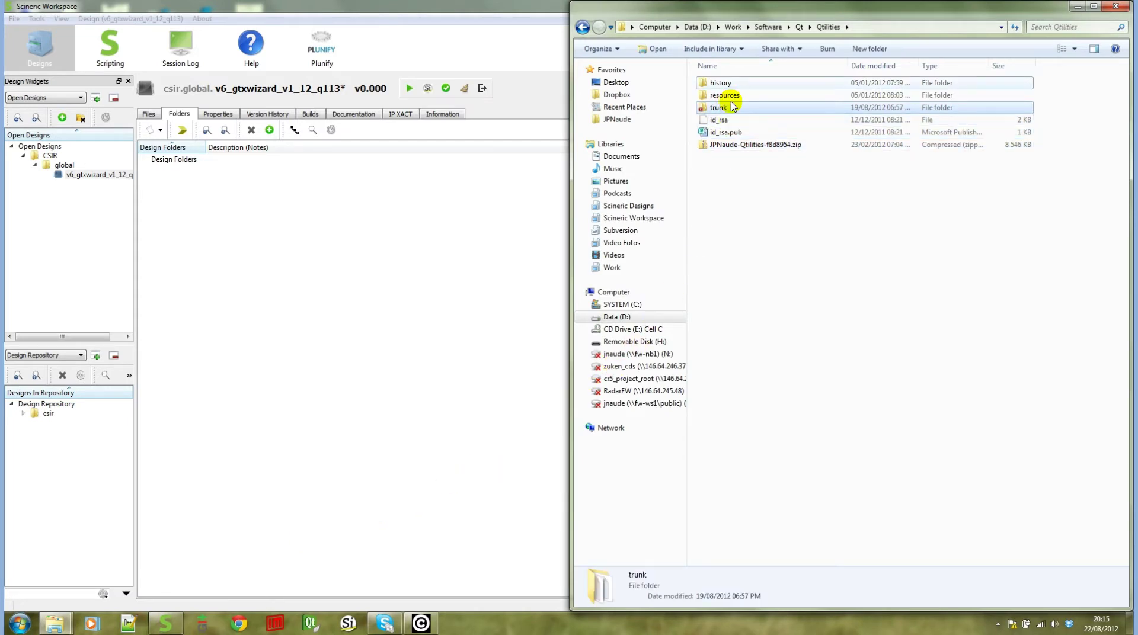
left_click(735, 84, "shift")
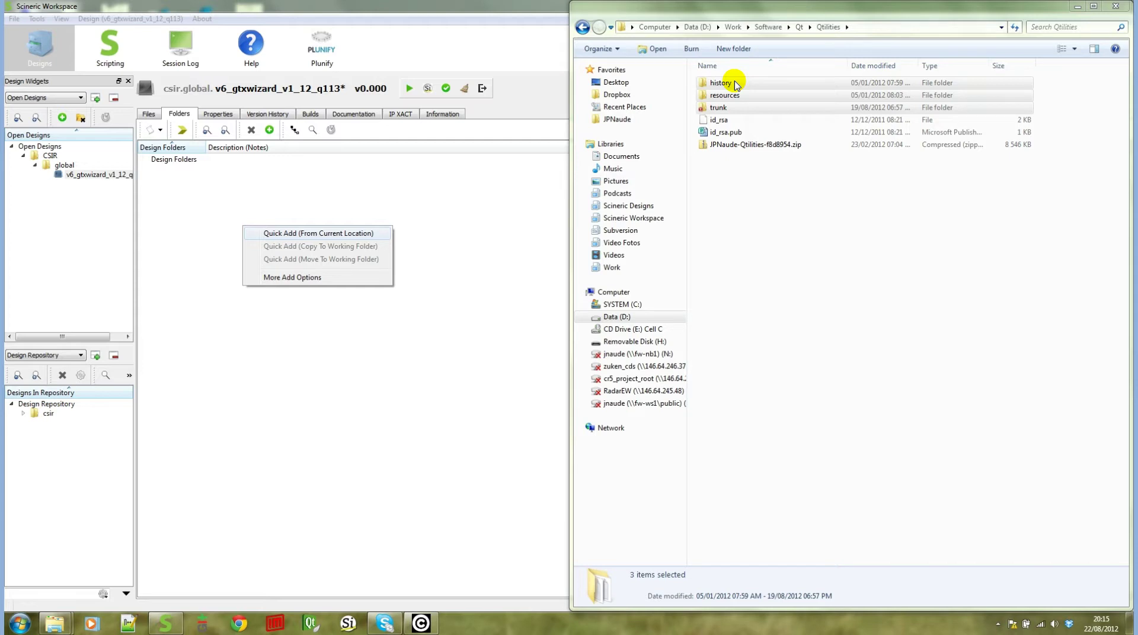
left_click(271, 234)
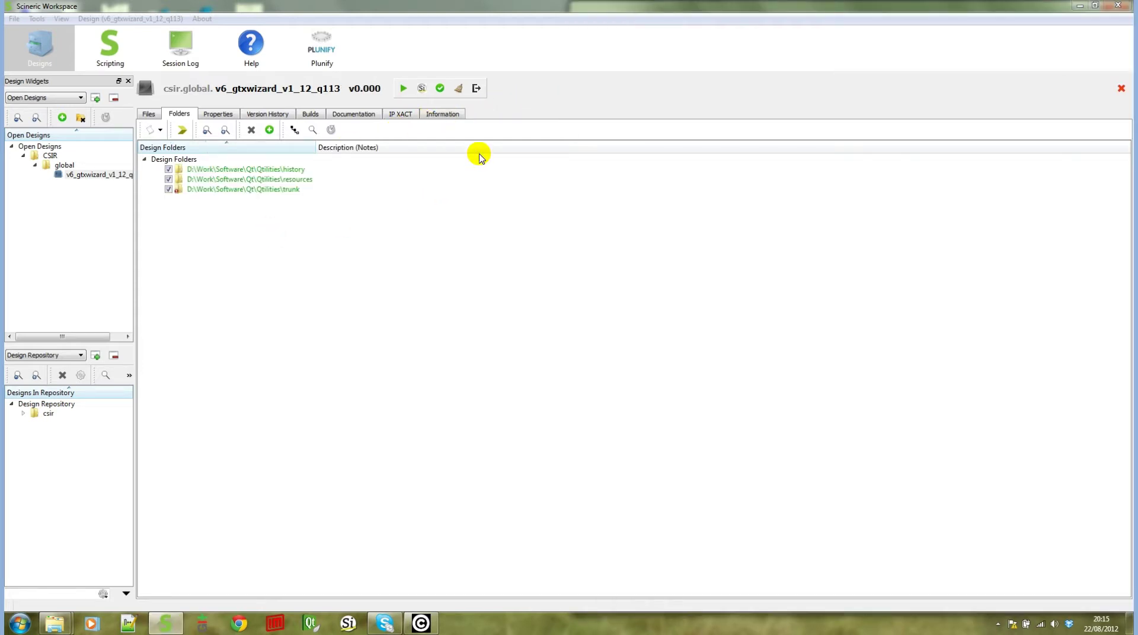
left_click(548, 7)
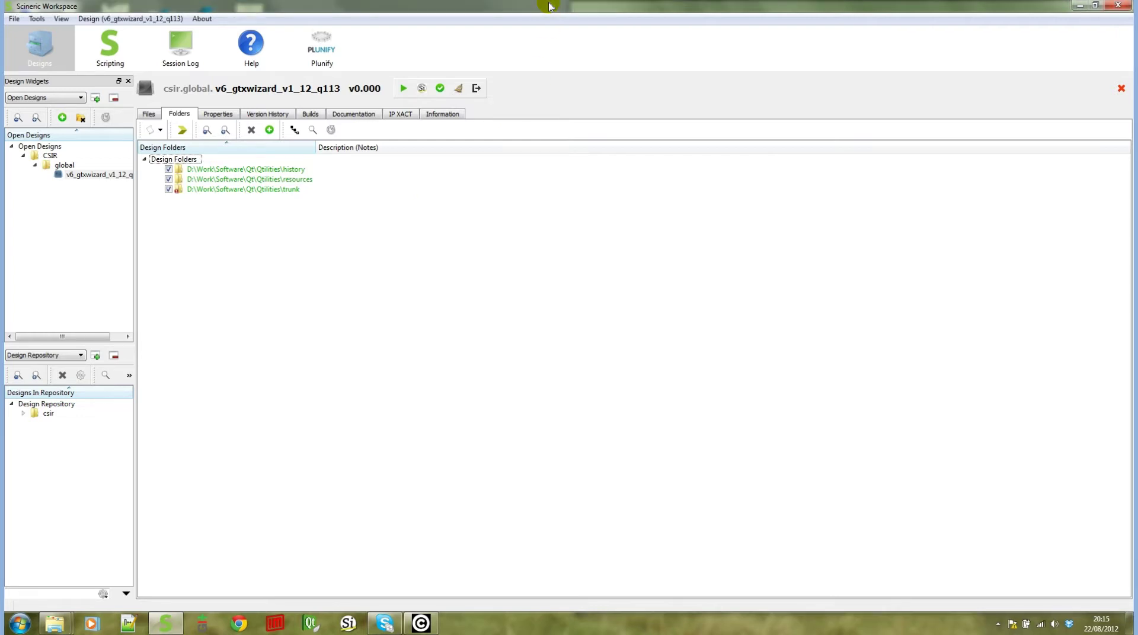
Step: Show the folder contents view and inspect what the trunk, resources and history design folders contain
left_click(258, 191)
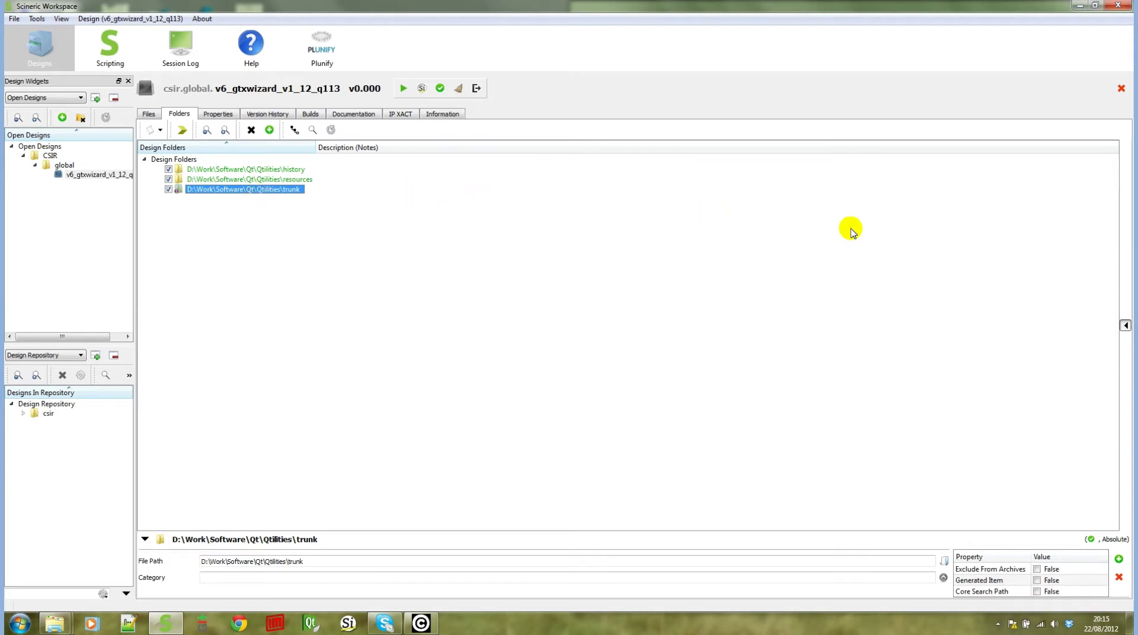
left_click(1125, 325)
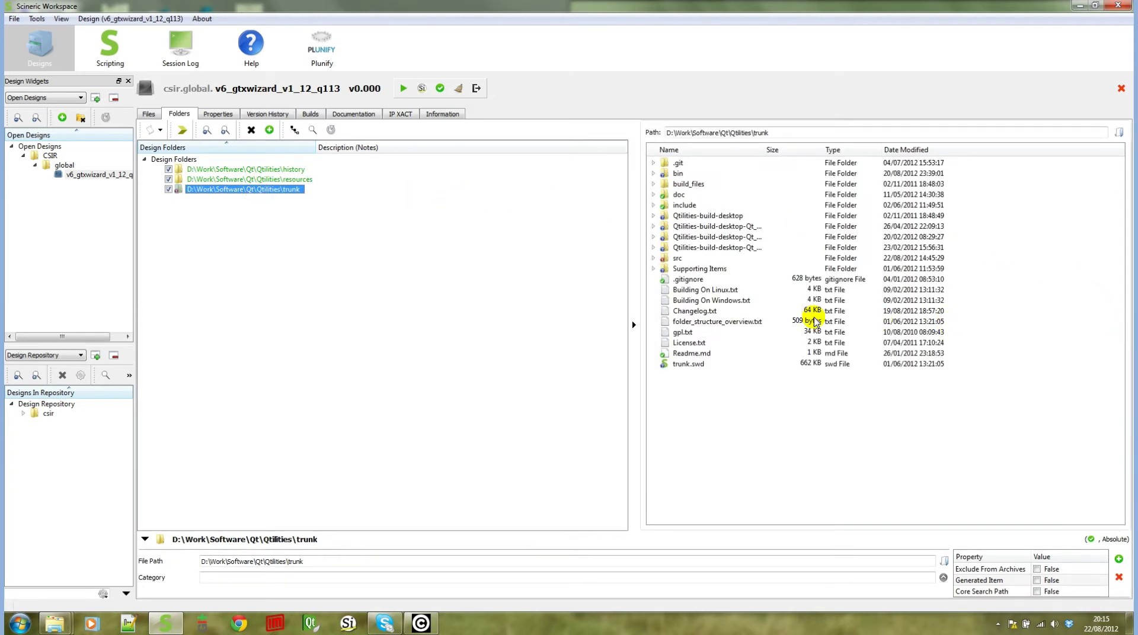
left_click(255, 179)
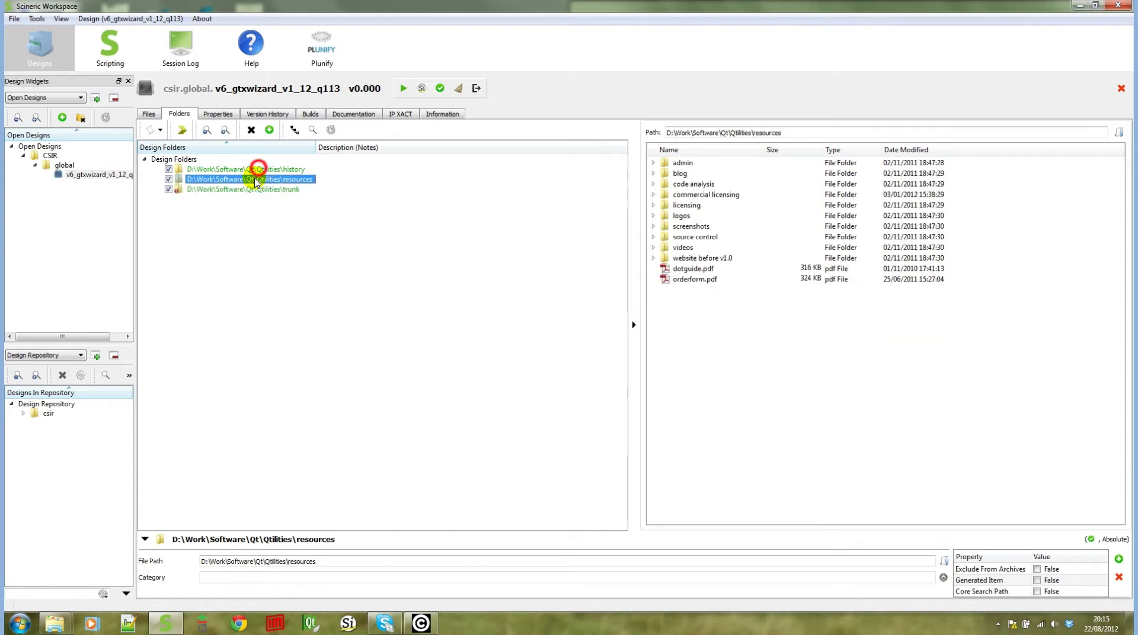
left_click(259, 170)
left_click(255, 190)
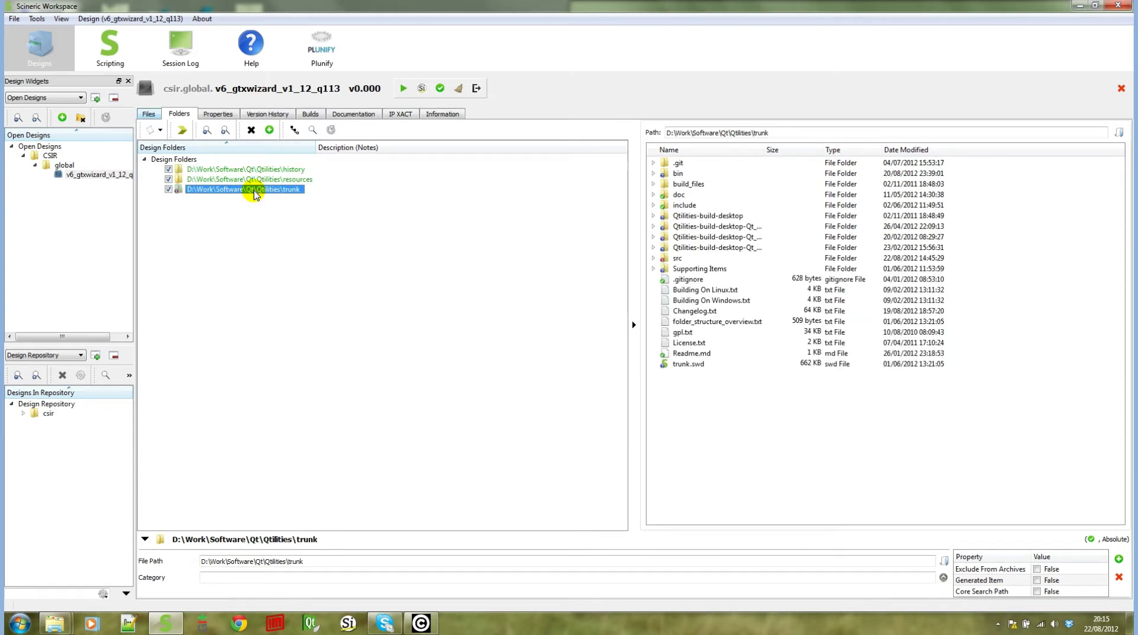
Step: Return to the design's file tree and collapse the Build, Constraints, Design, Scripts and Supporting Items groups
left_click(152, 114)
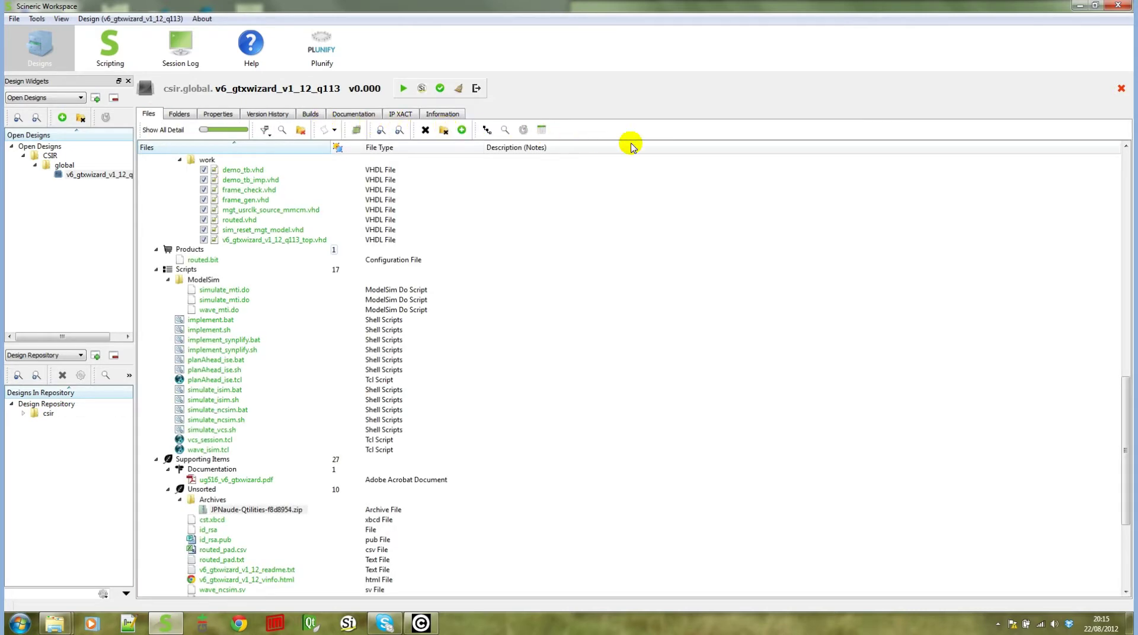
scroll(851, 181, "up", 5)
scroll(851, 181, "up", 5)
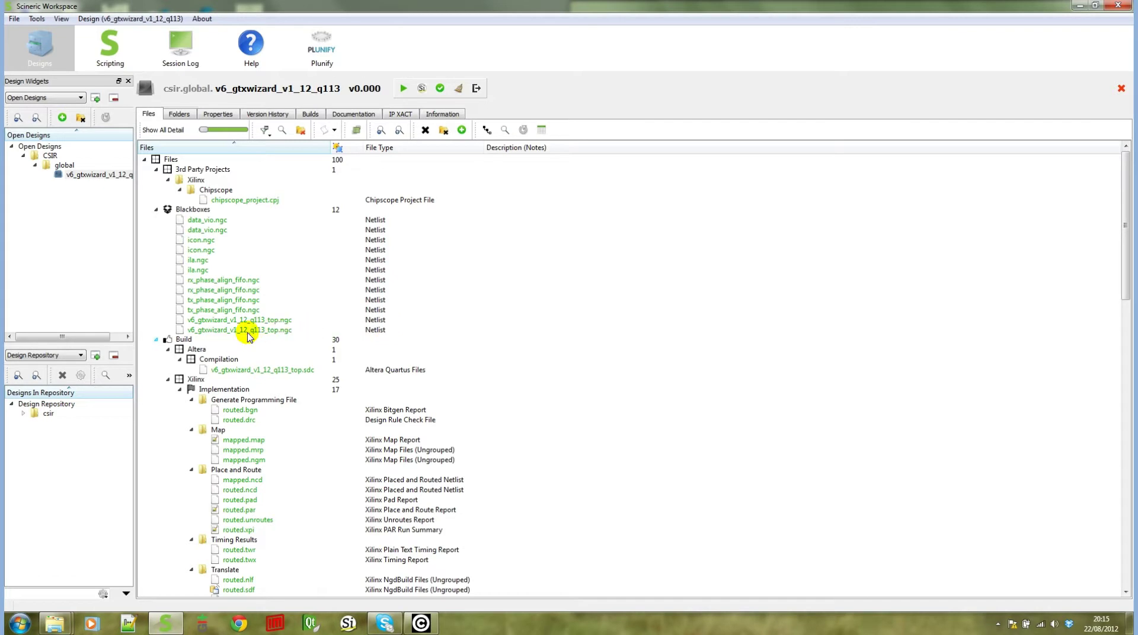
left_click(157, 341)
left_click(157, 350)
left_click(157, 359)
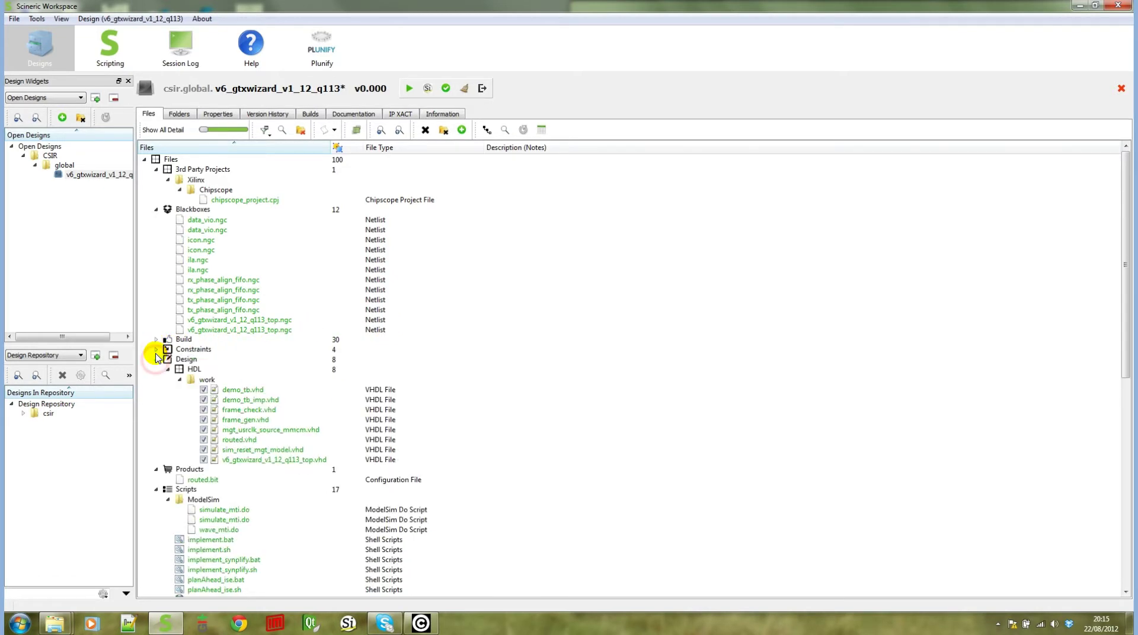
left_click(156, 390)
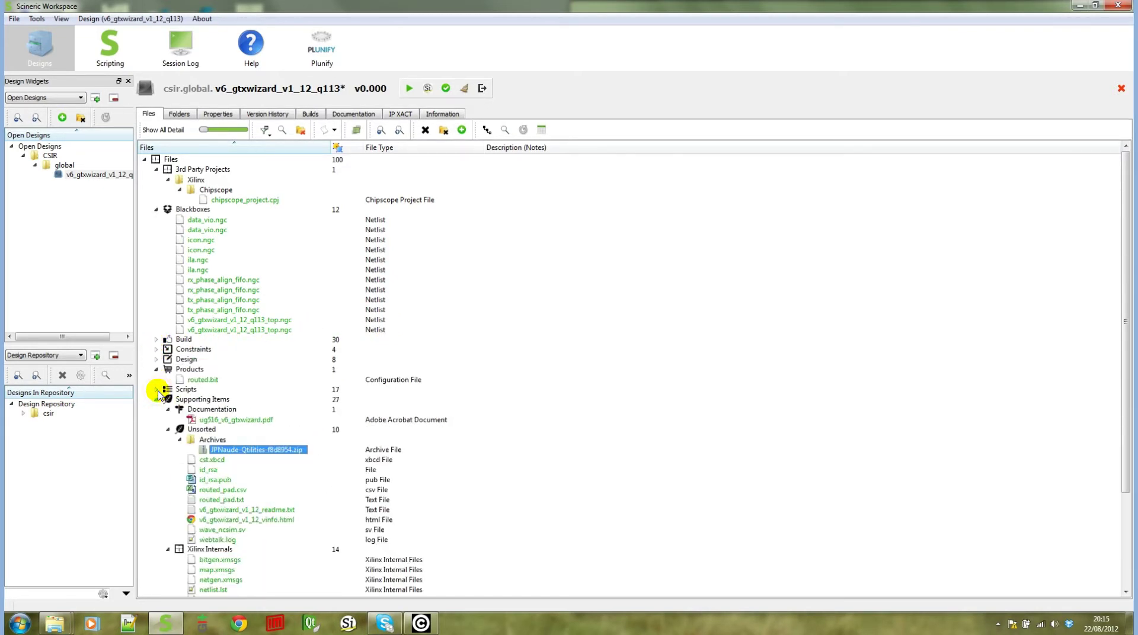
left_click(157, 399)
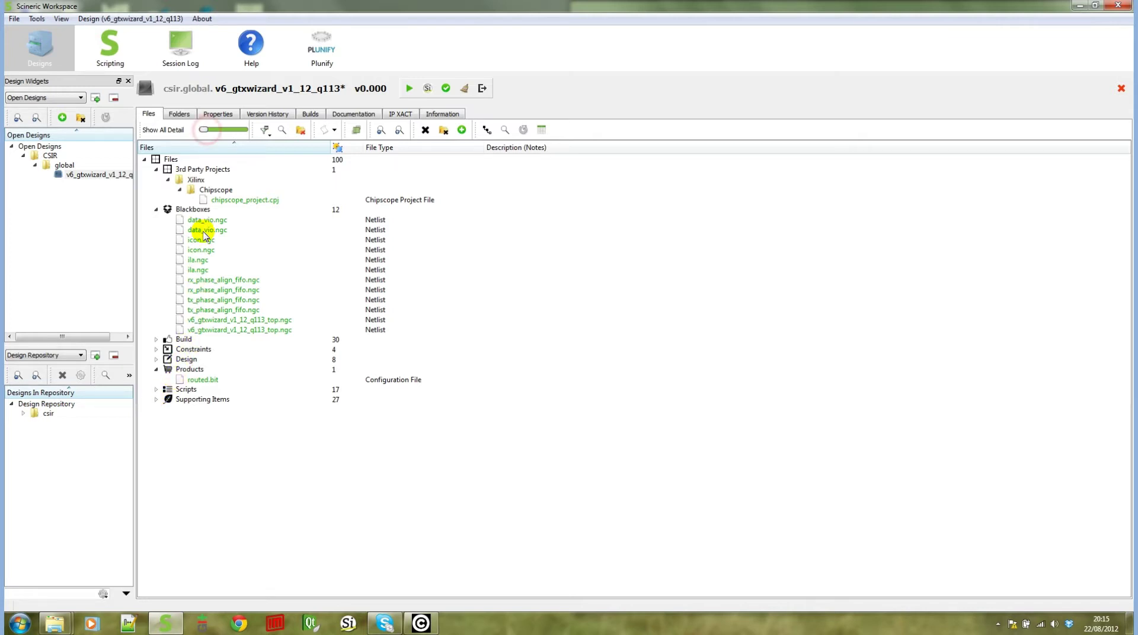
Step: Inspect the second data_vio.ngc and view the design files in the table layout before returning to the tree layout
left_click(207, 131)
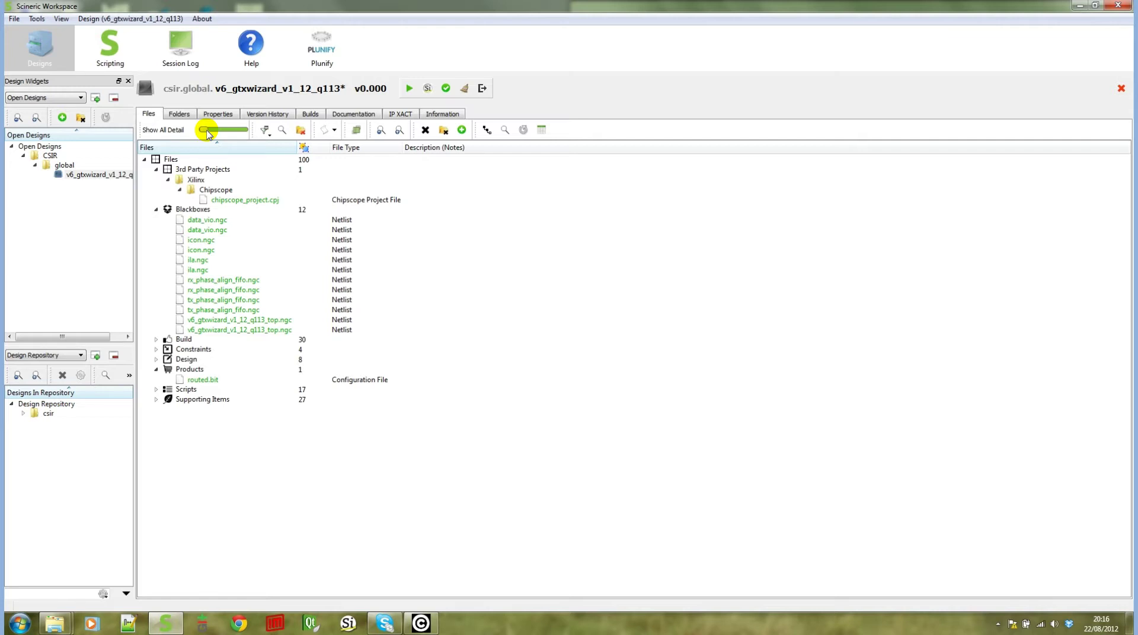
left_click(200, 231)
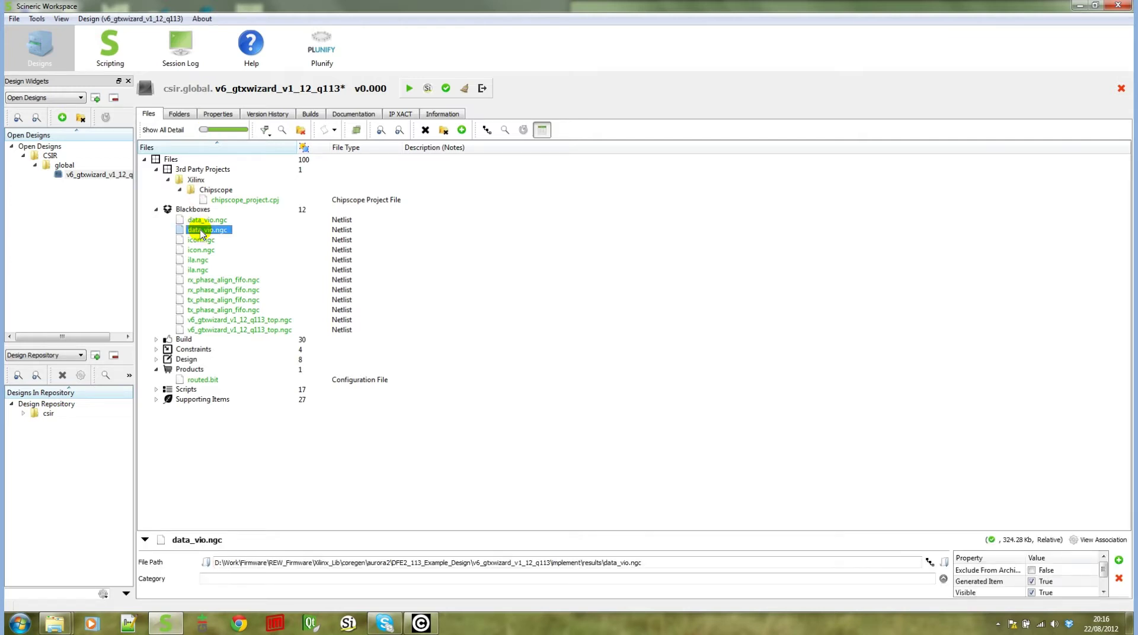
left_click(541, 130)
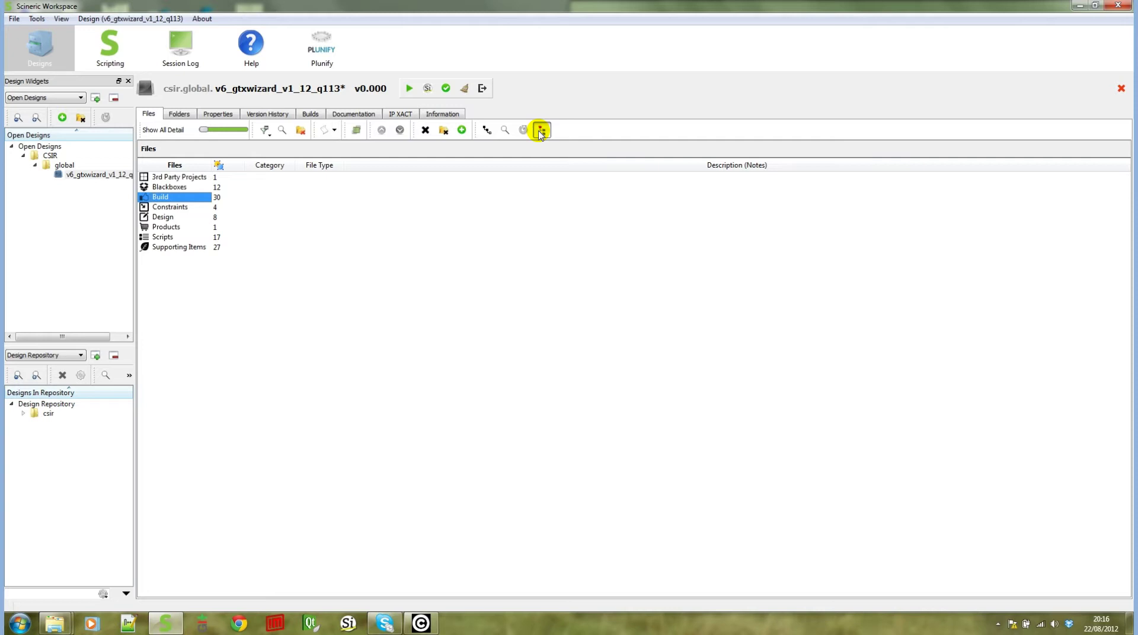
left_click(541, 131)
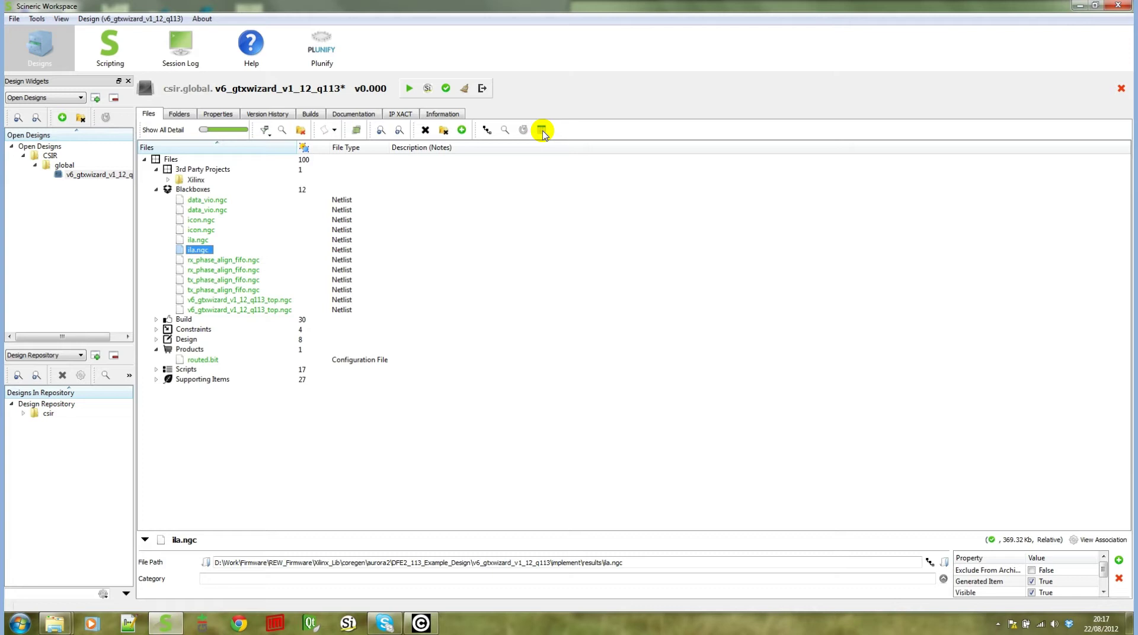
Step: Open the folder containing the second ila.ngc, remove icon.ngc and ila.ngc from it on disk, and close the folder
right_click(193, 252)
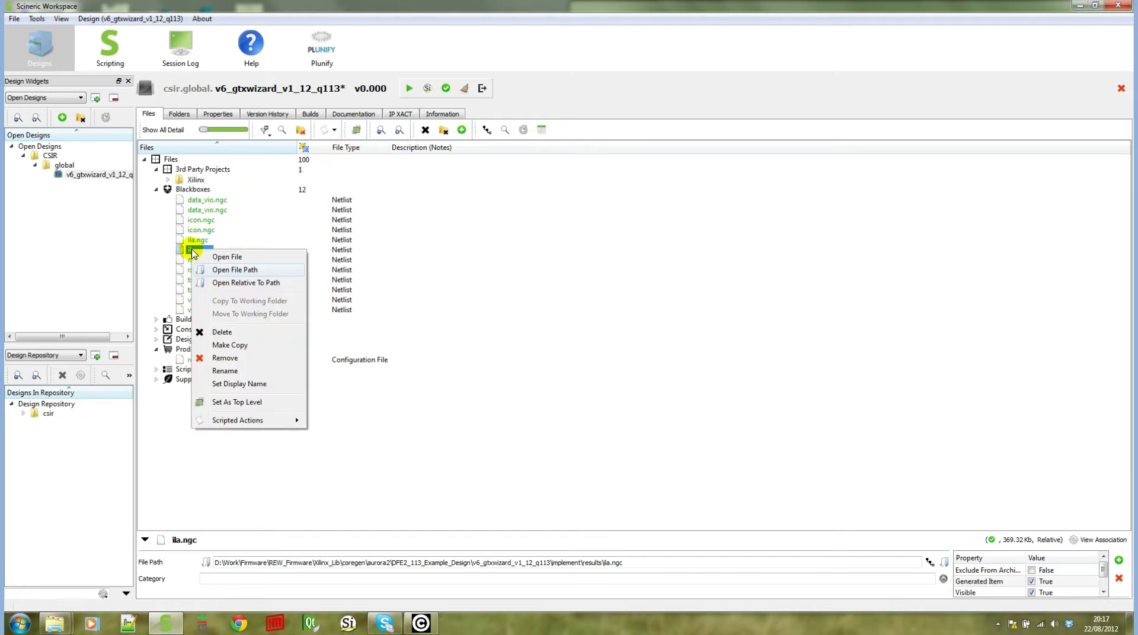
left_click(236, 270)
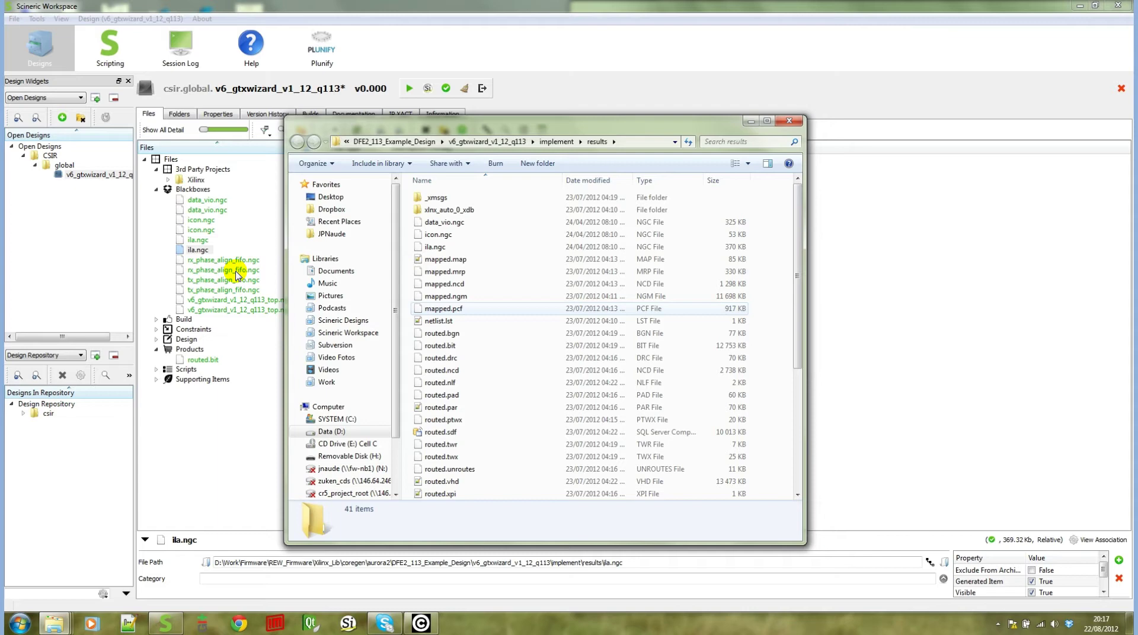
scroll(235, 274, "down", 1)
scroll(426, 237, "up", 2)
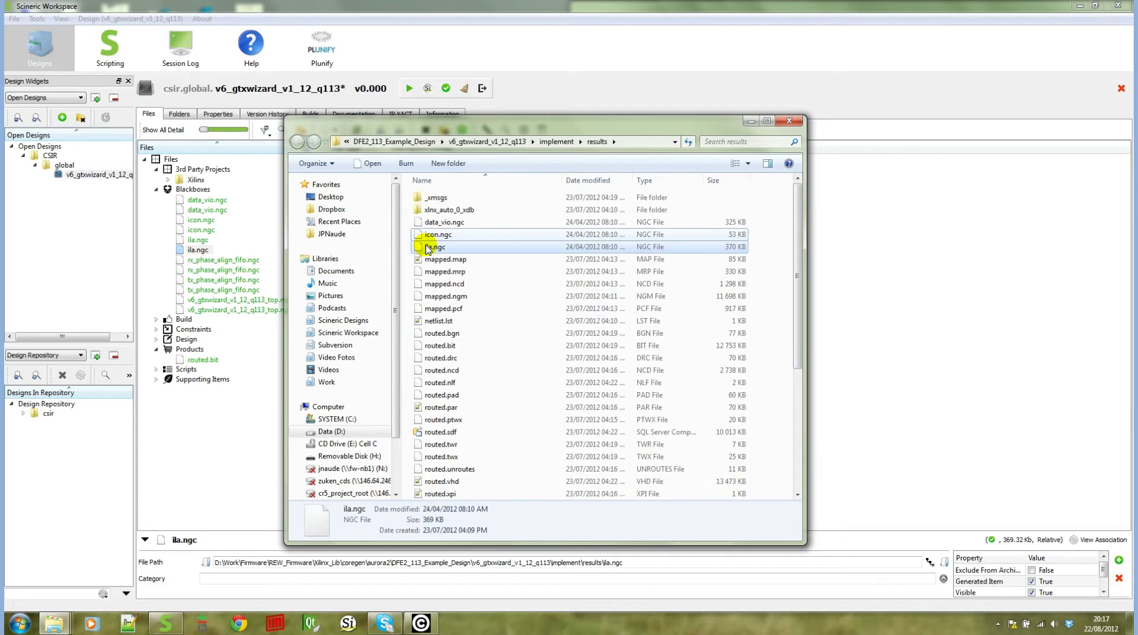
key("alt+F4")
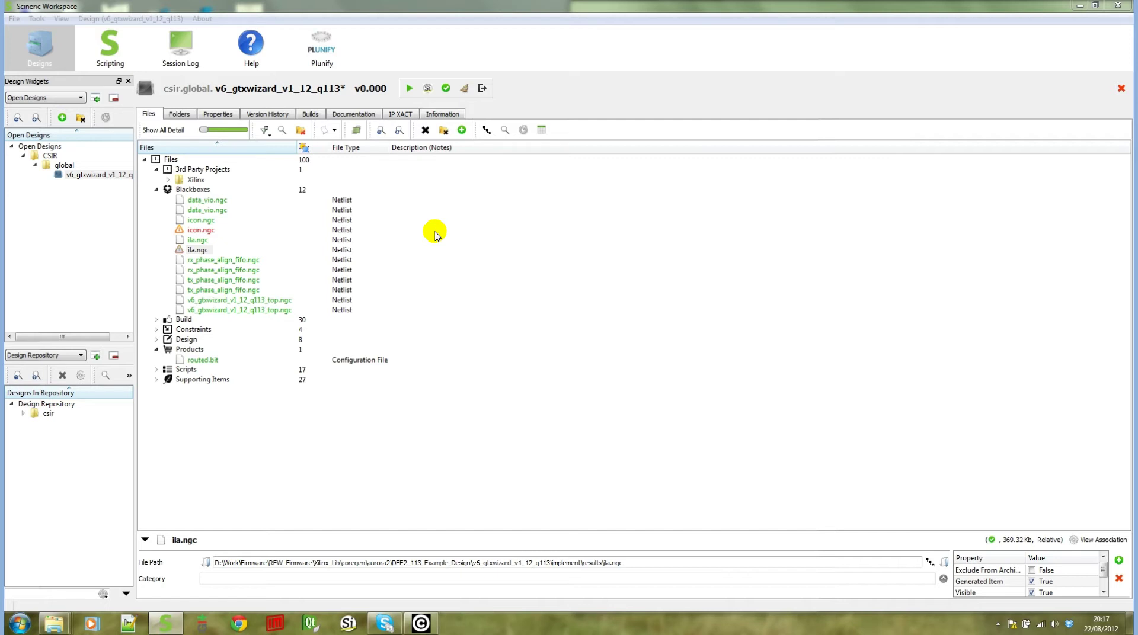
Step: Move the four rx_phase_align_fifo.ngc and tx_phase_align_fifo.ngc files from the Blackboxes group to Products
left_click(200, 240)
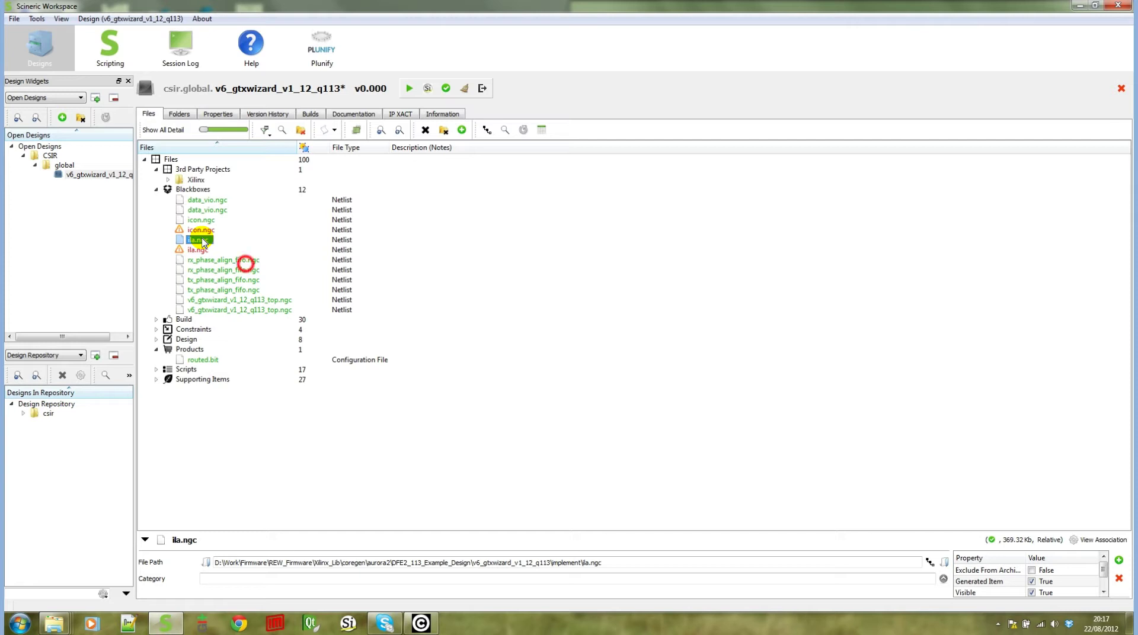
left_click(244, 260)
left_click(243, 290, "shift")
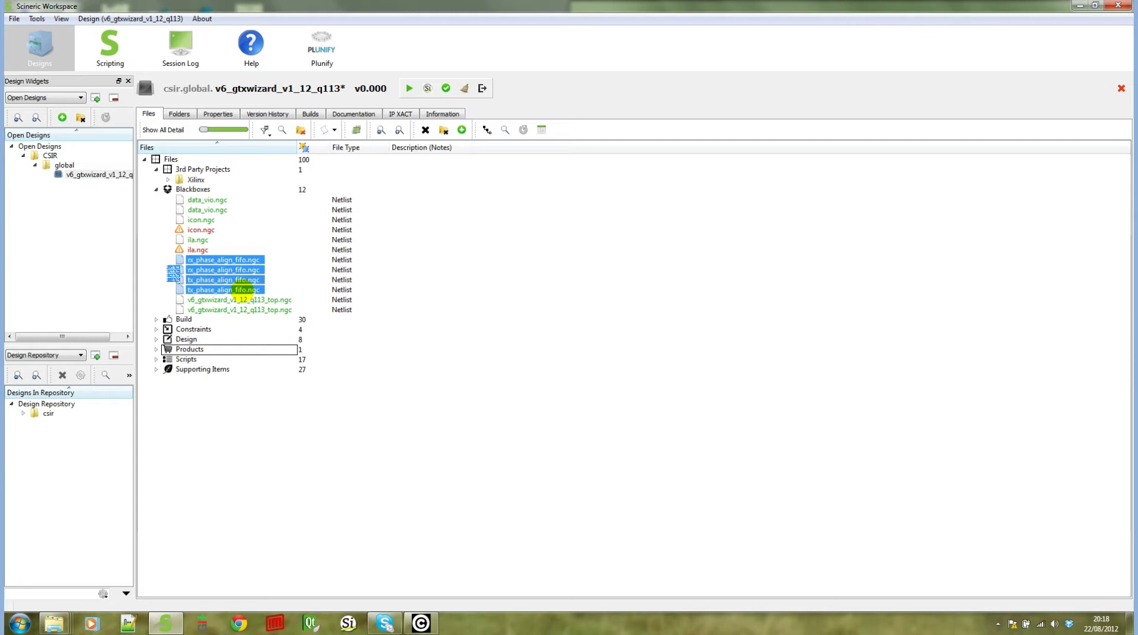
left_click_drag(240, 289, 195, 350)
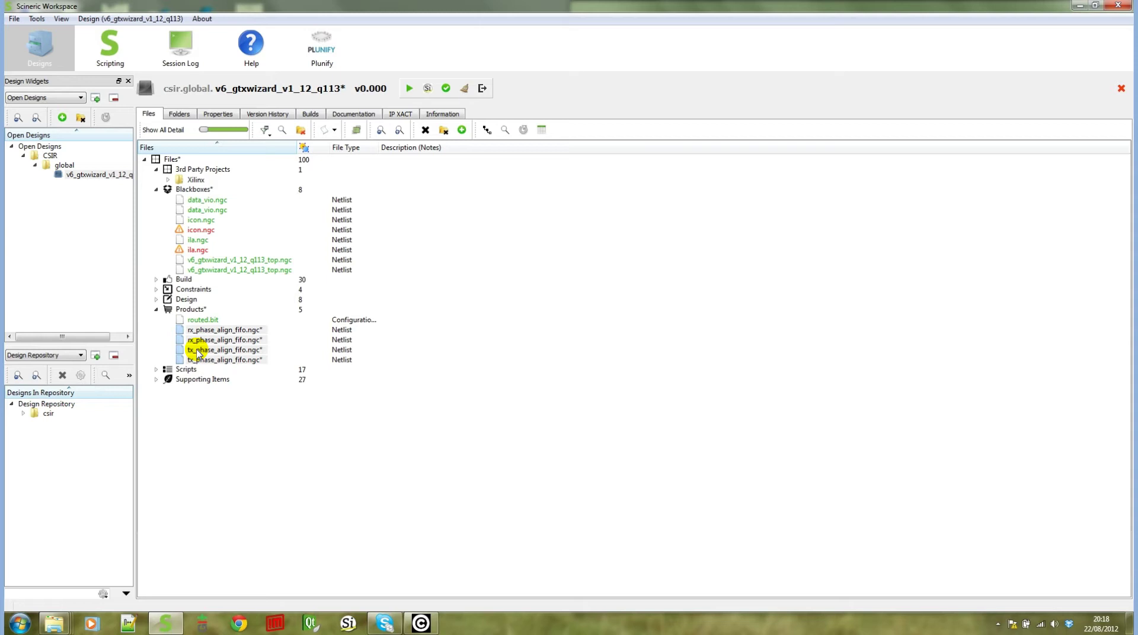
Step: Restore the second rx_phase_align_fifo.ngc in Products to its default node and check its remaining restore options
left_click(196, 340)
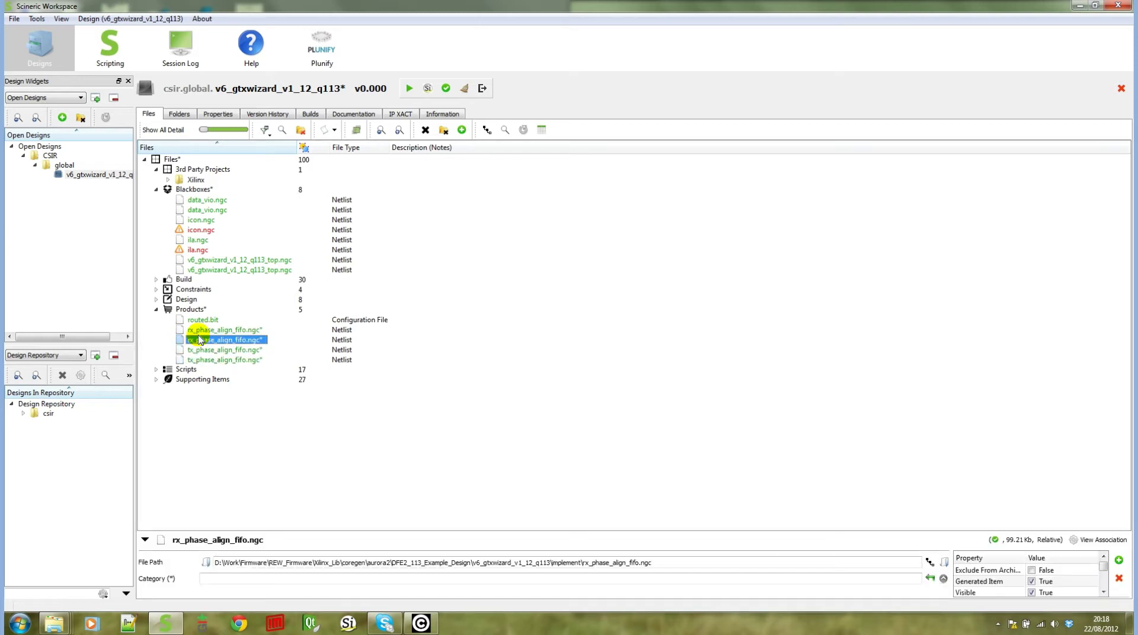
right_click(202, 340)
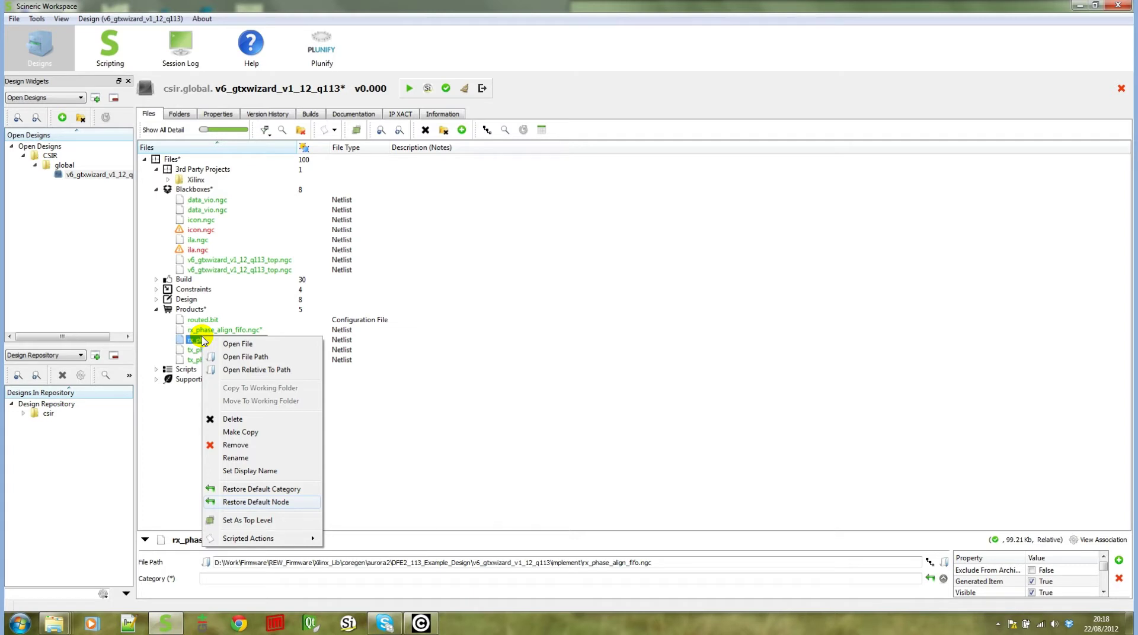
left_click(259, 501)
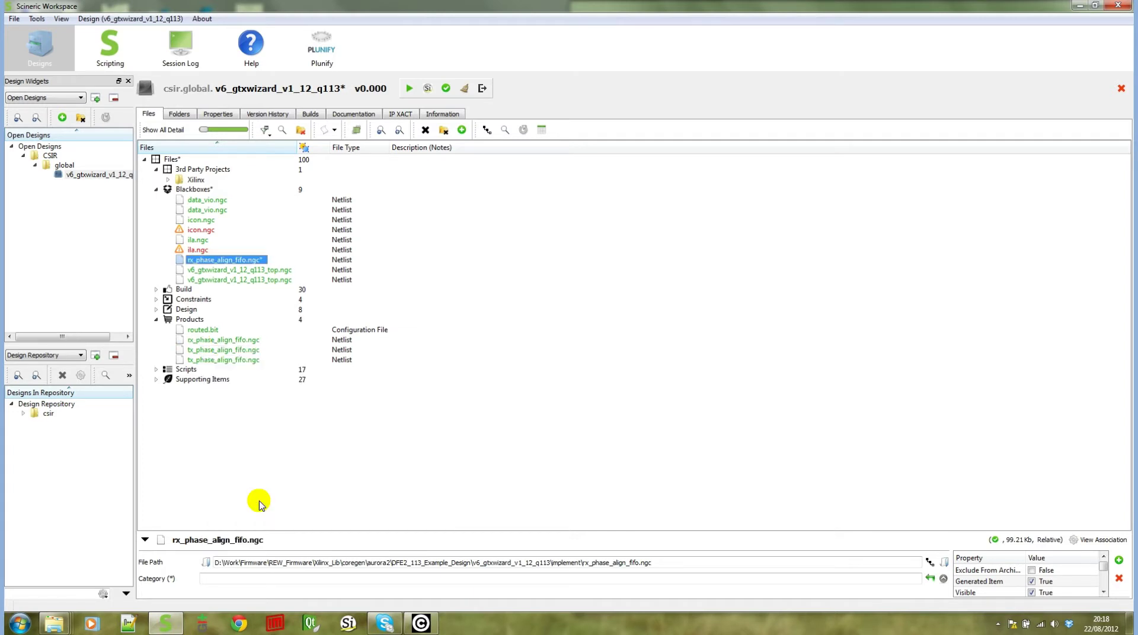
right_click(211, 262)
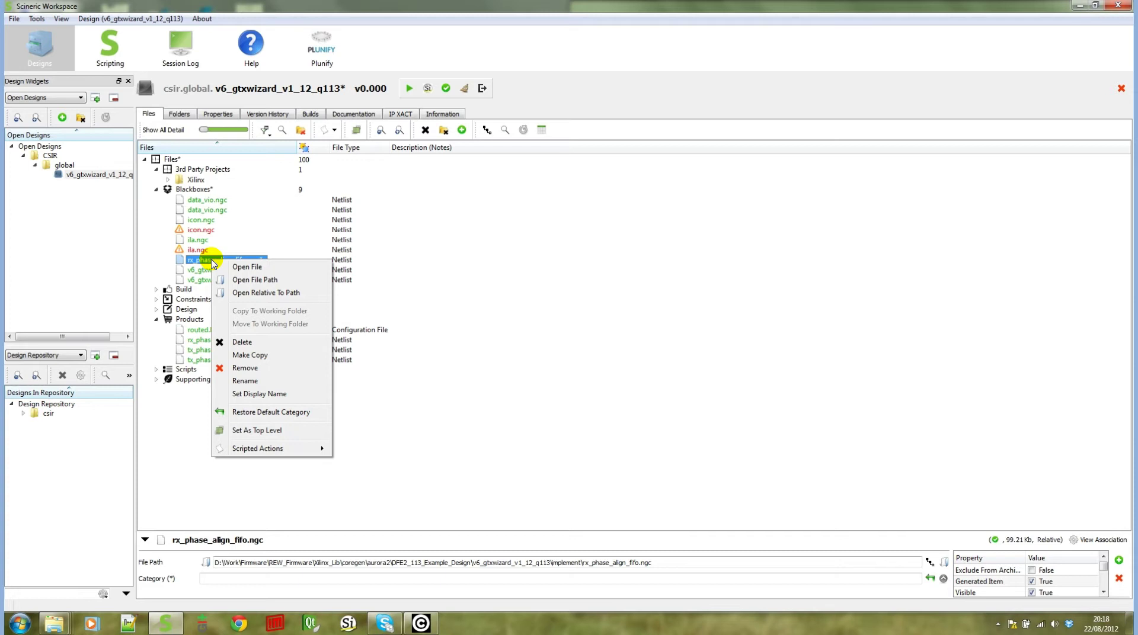
left_click(196, 279)
Step: Expand the Design group down to the VHDL files in the HDL work library
left_click(156, 310)
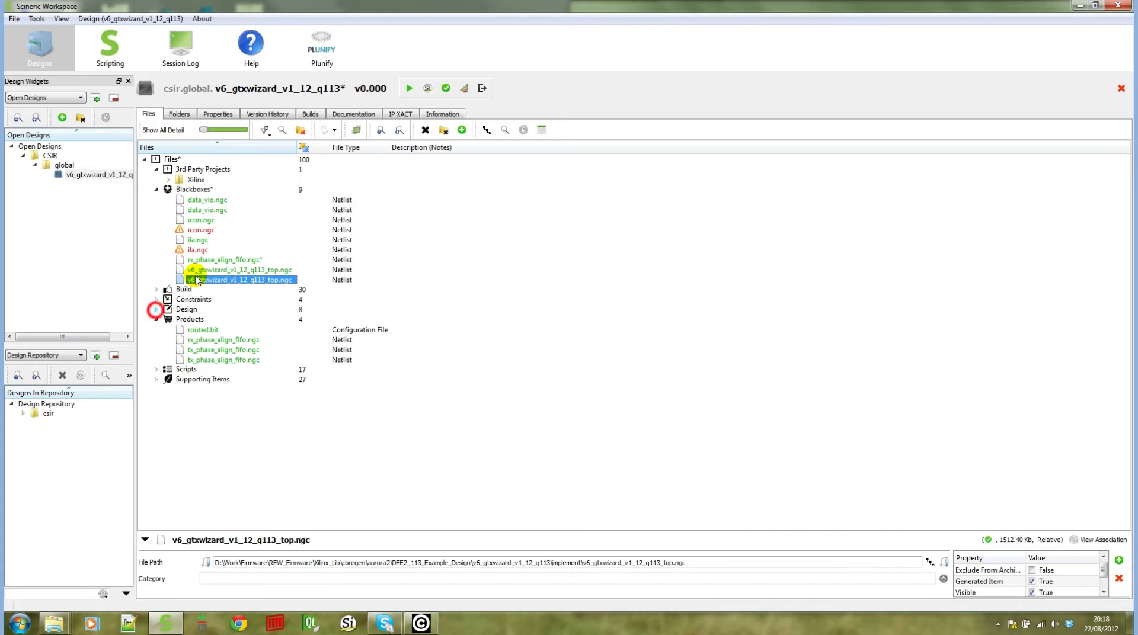
left_click(169, 319)
left_click(180, 331)
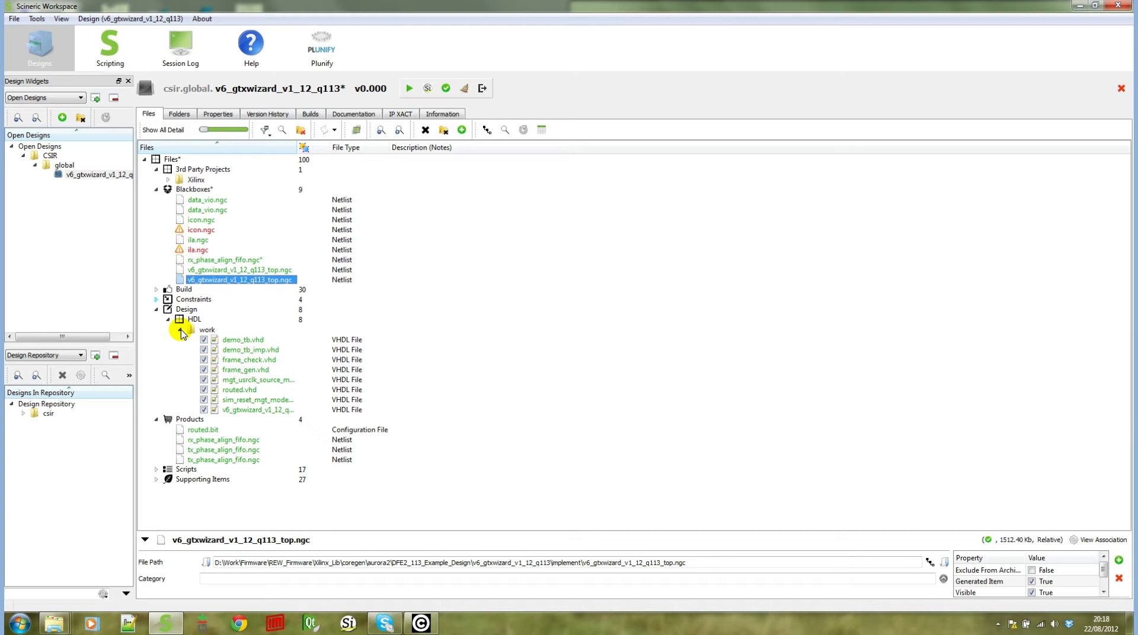
Step: Expand the Constraints group and toggle mapped.pcf and v6_gtxwizard_v1_12_q113_top.ucf off and on again
left_click(157, 300)
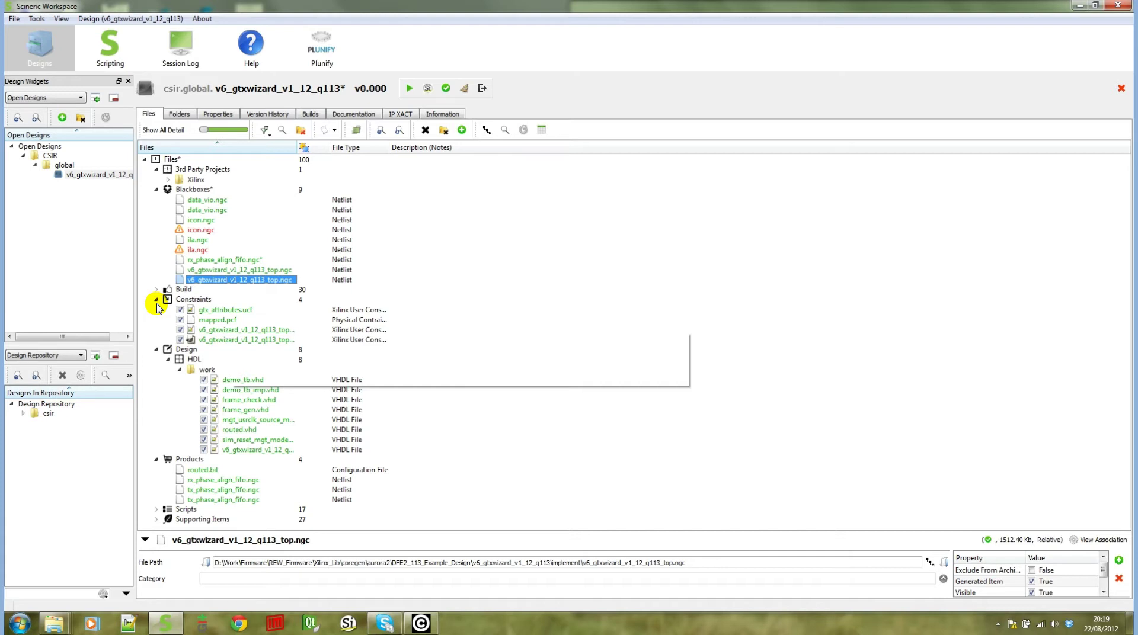
left_click(179, 320)
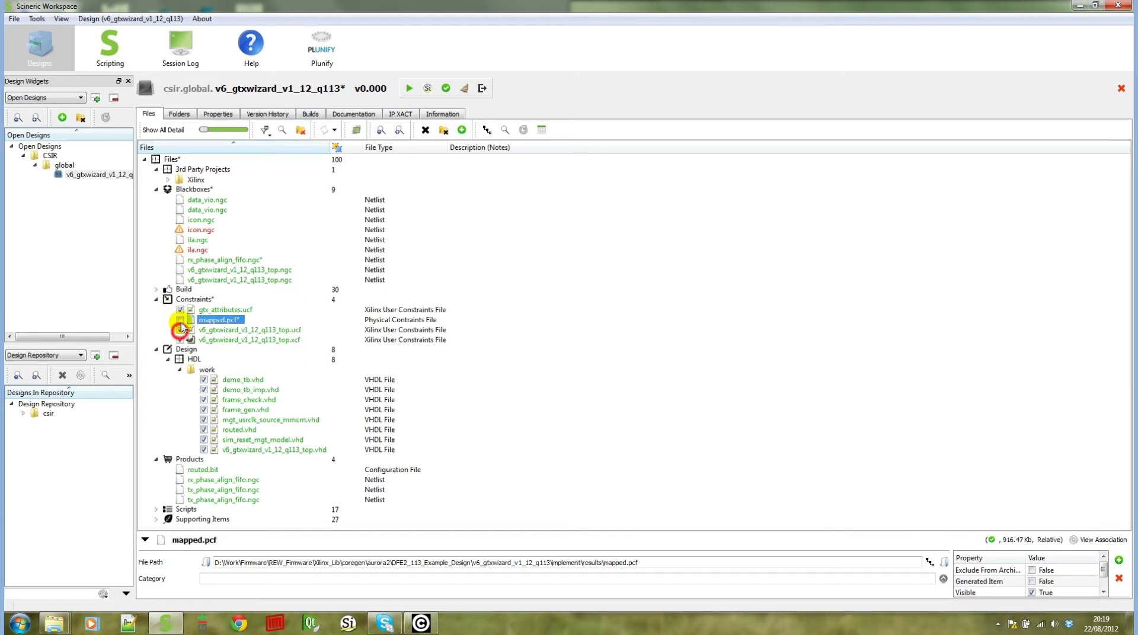
left_click(180, 330)
left_click(179, 320)
left_click(181, 330)
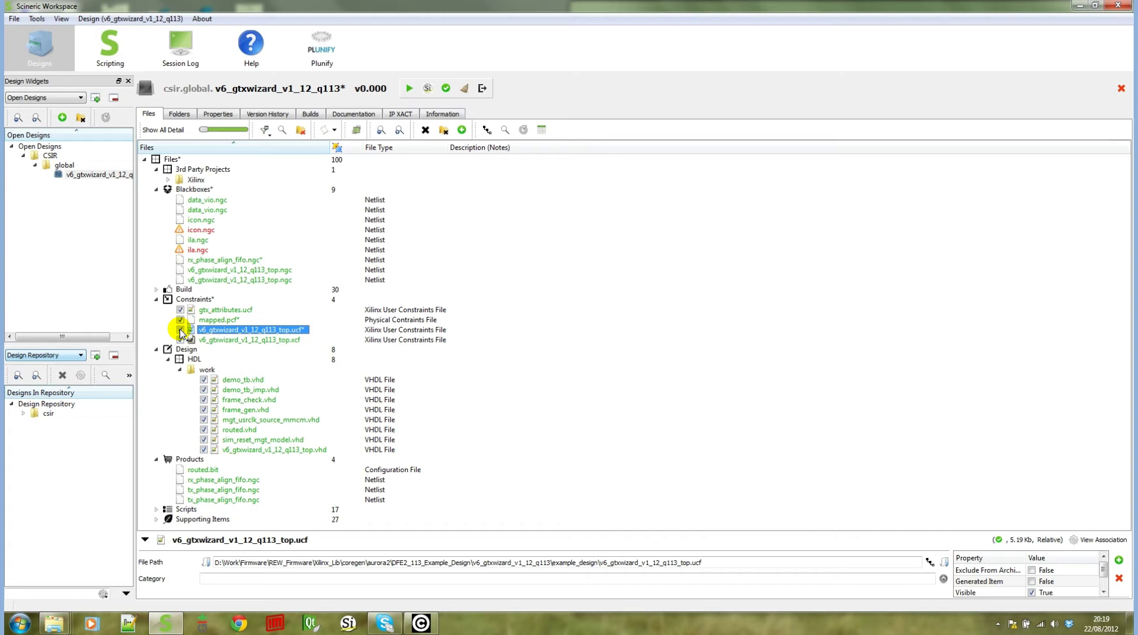
Step: Switch the Design Repository side widget to Current Working Folder and select the root Files node of the design
left_click(36, 356)
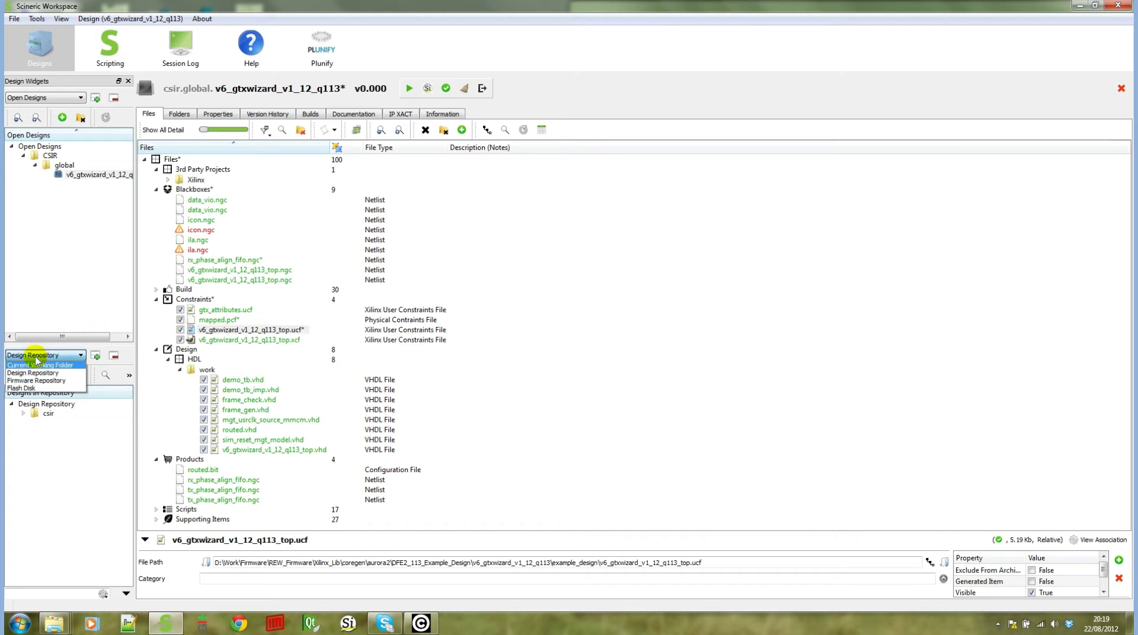
left_click(50, 365)
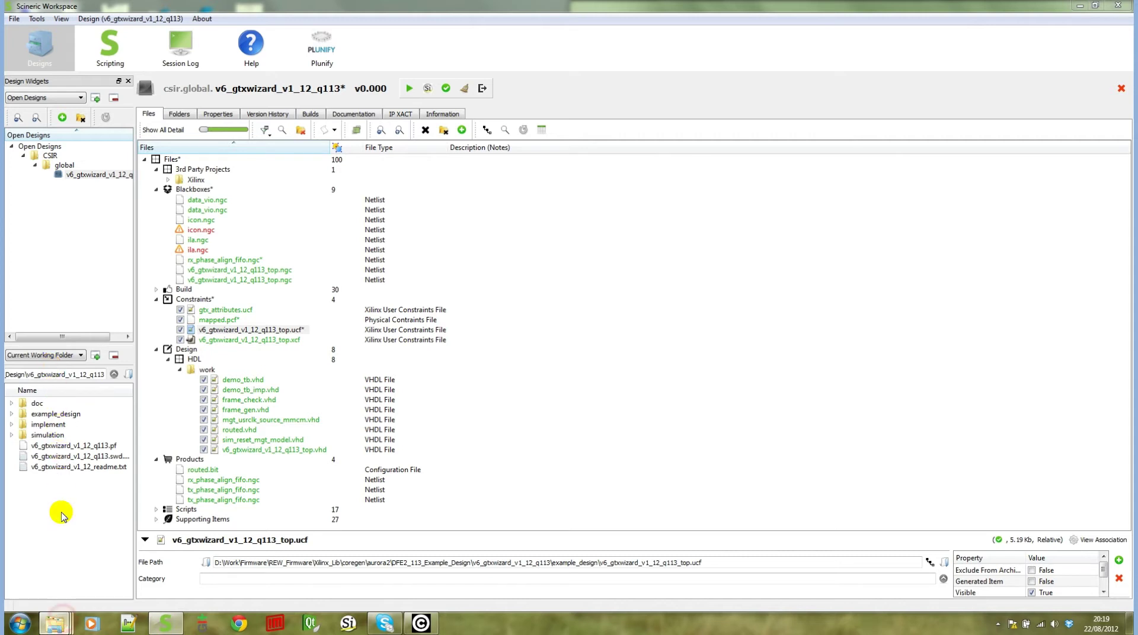
mouse_move(64, 623)
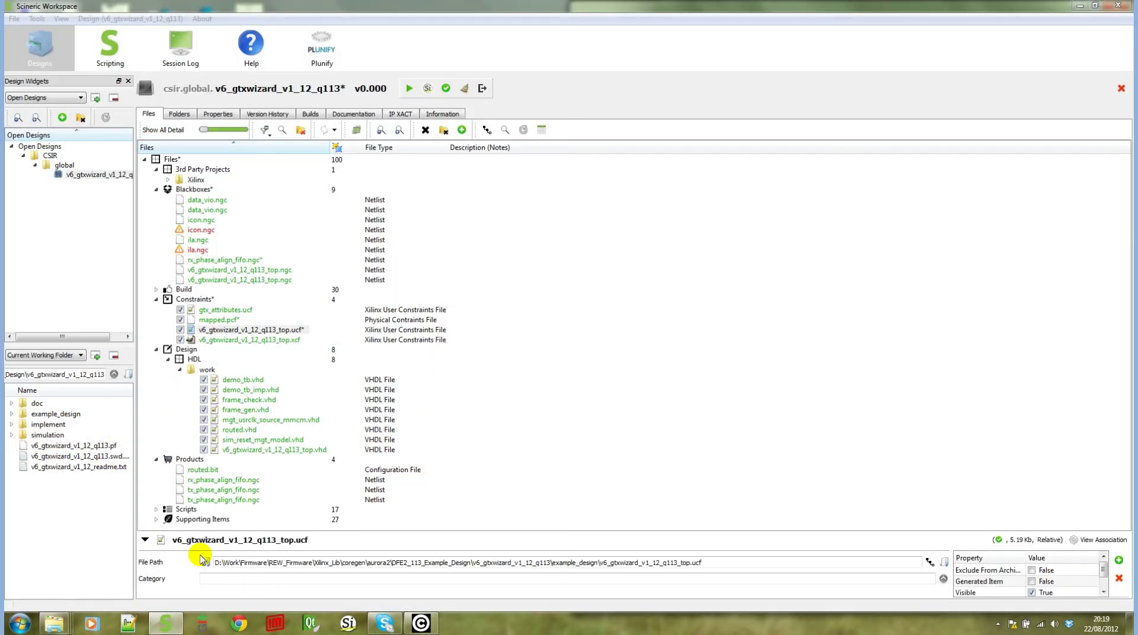
left_click(224, 280)
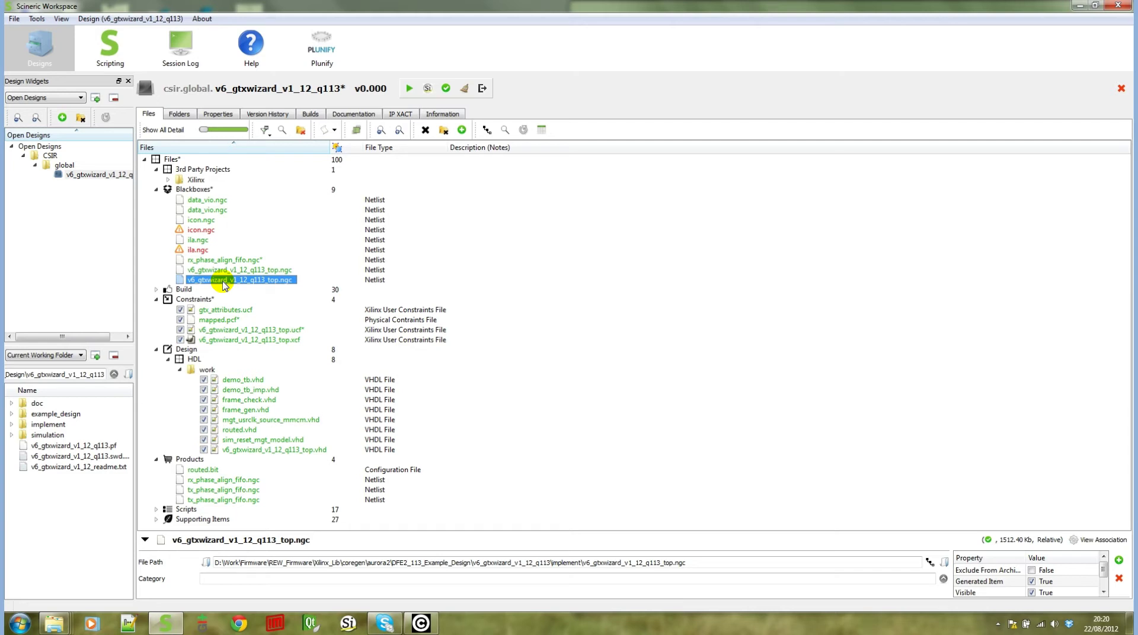
left_click(169, 160)
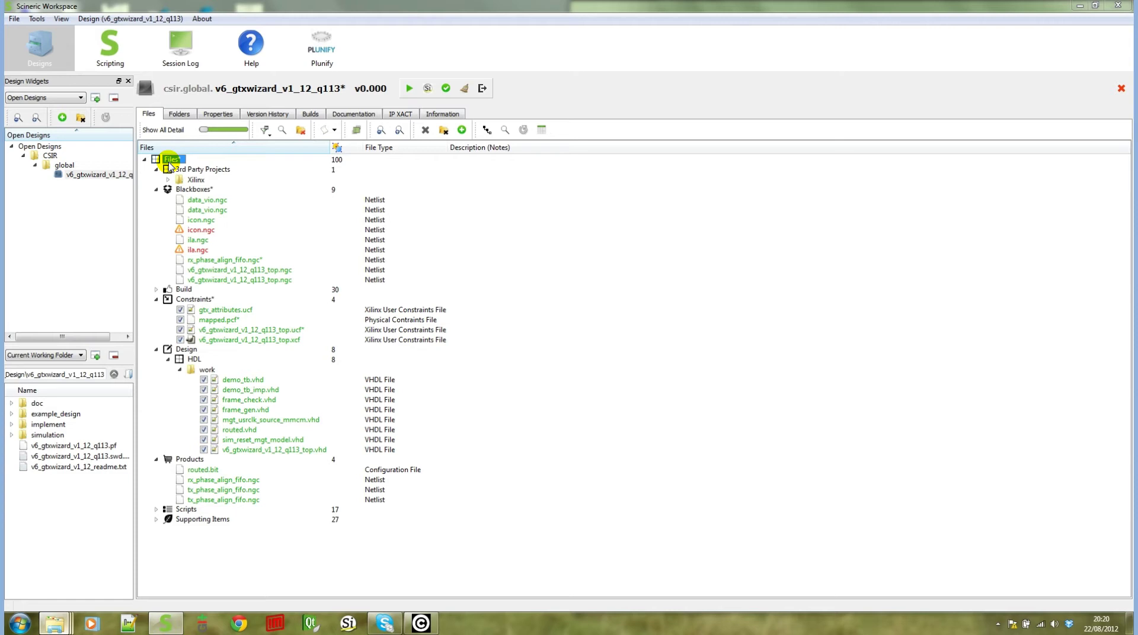
mouse_move(63, 627)
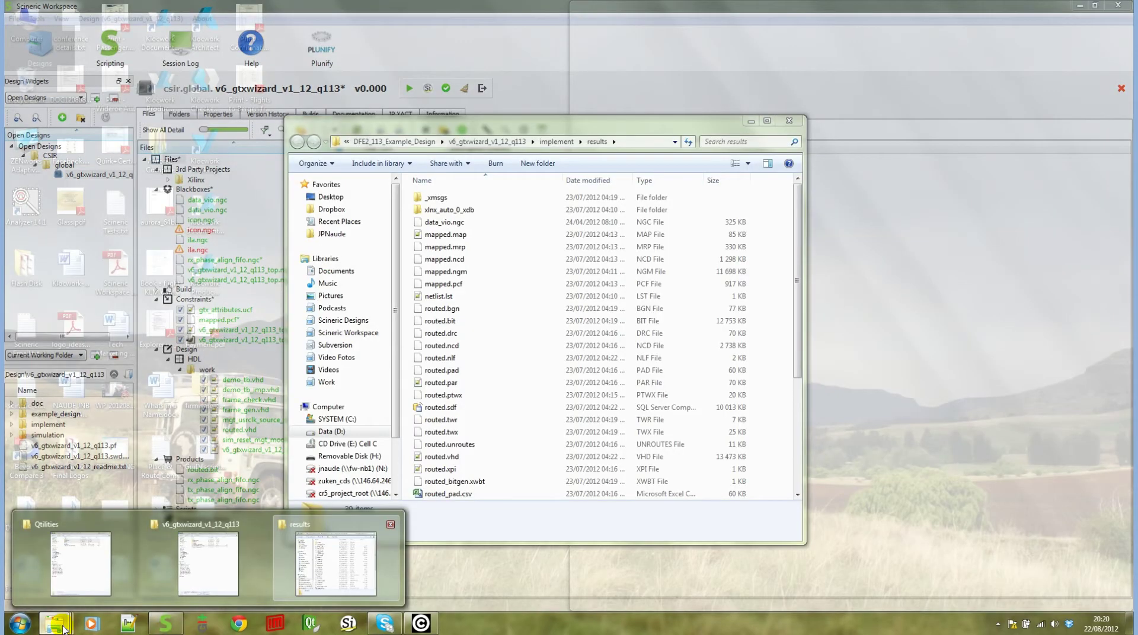
left_click(307, 536)
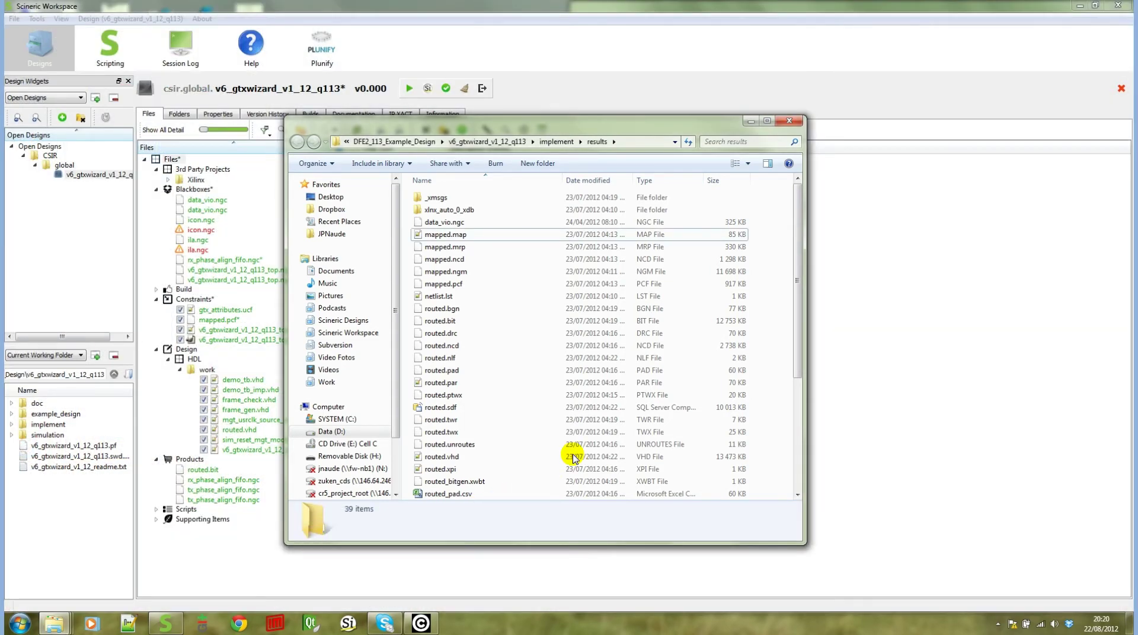
left_click(750, 121)
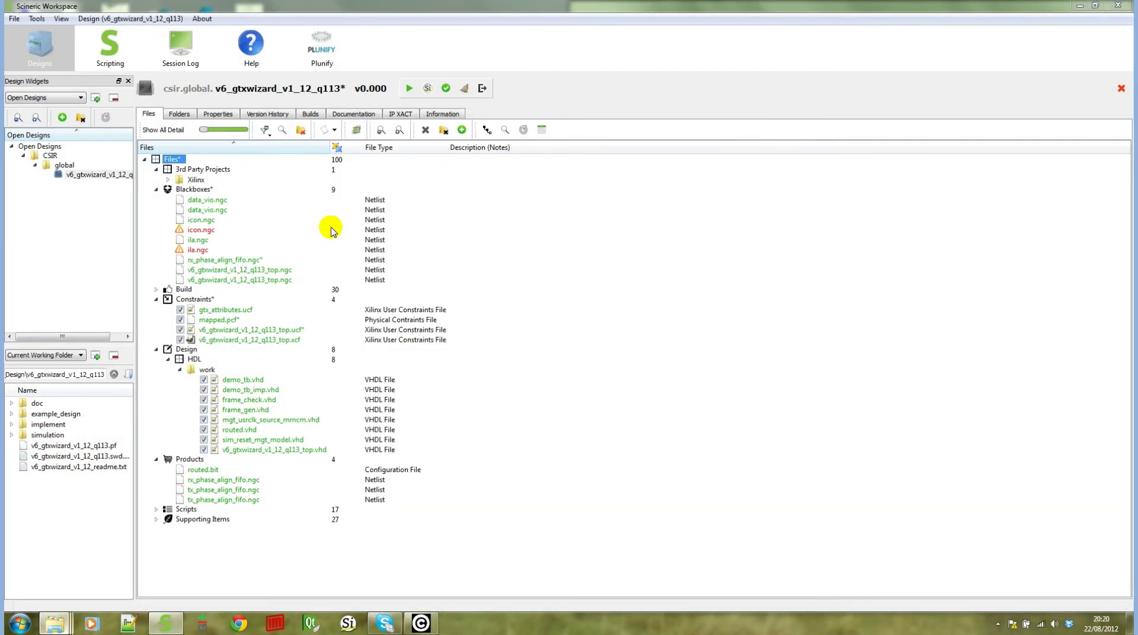
Step: In Windows Explorer, create a new OpenDocument presentation, OpenDocument spreadsheet and Microsoft PowerPoint presentation in the v6_gtxwizard_v1_12_q113 folder, keeping their default names
mouse_move(64, 625)
left_click(195, 558)
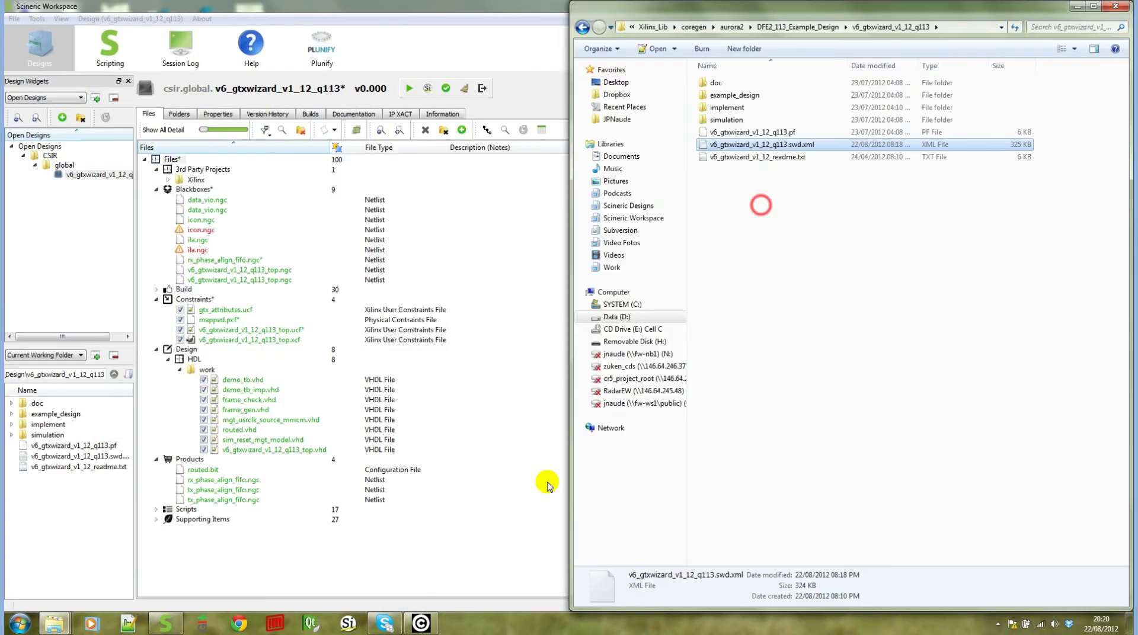
right_click(760, 205)
mouse_move(804, 422)
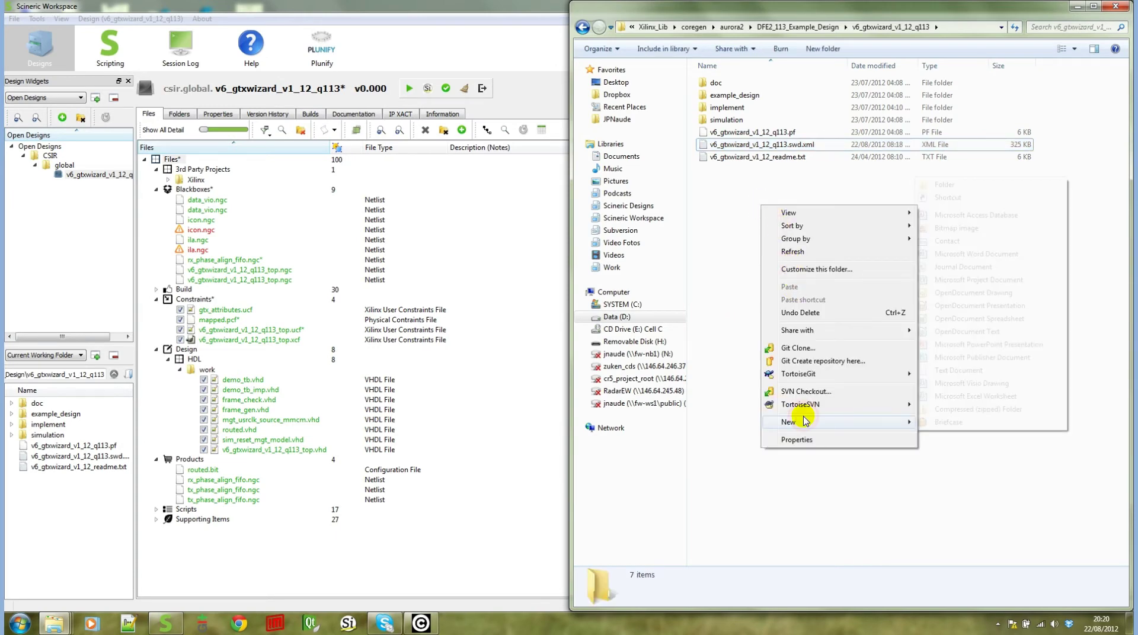
left_click(948, 306)
right_click(803, 299)
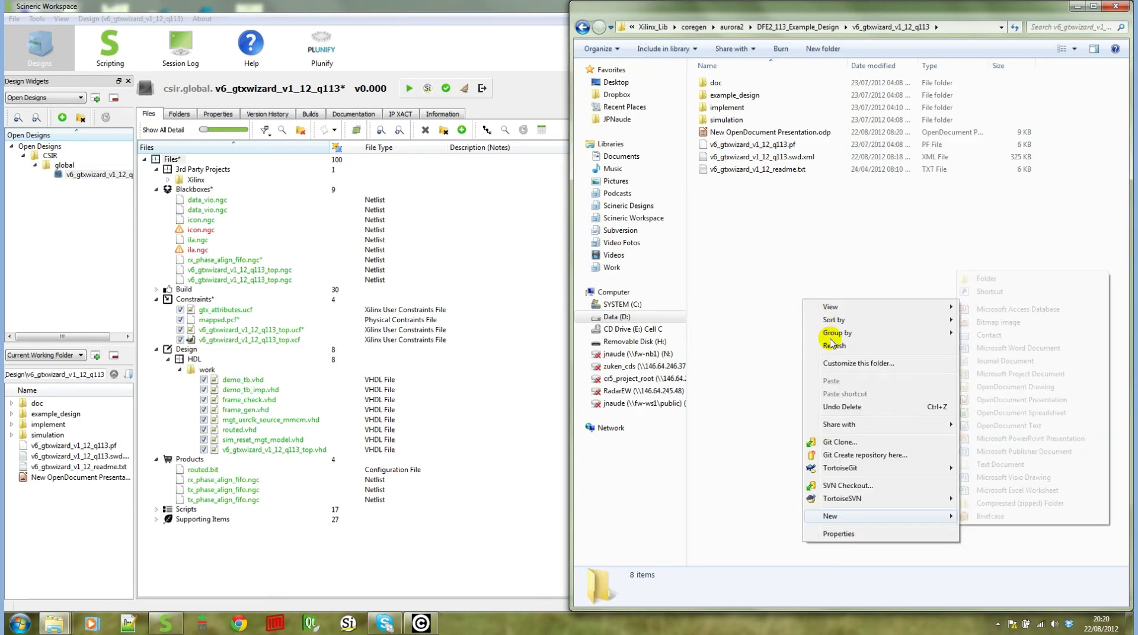
left_click(1034, 412)
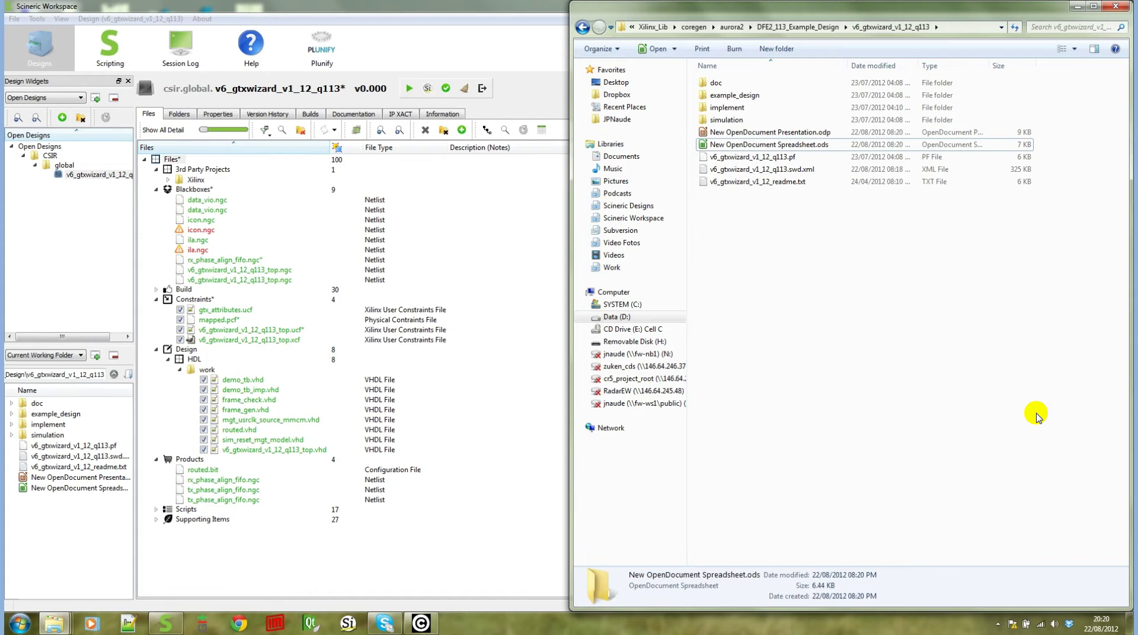
right_click(837, 361)
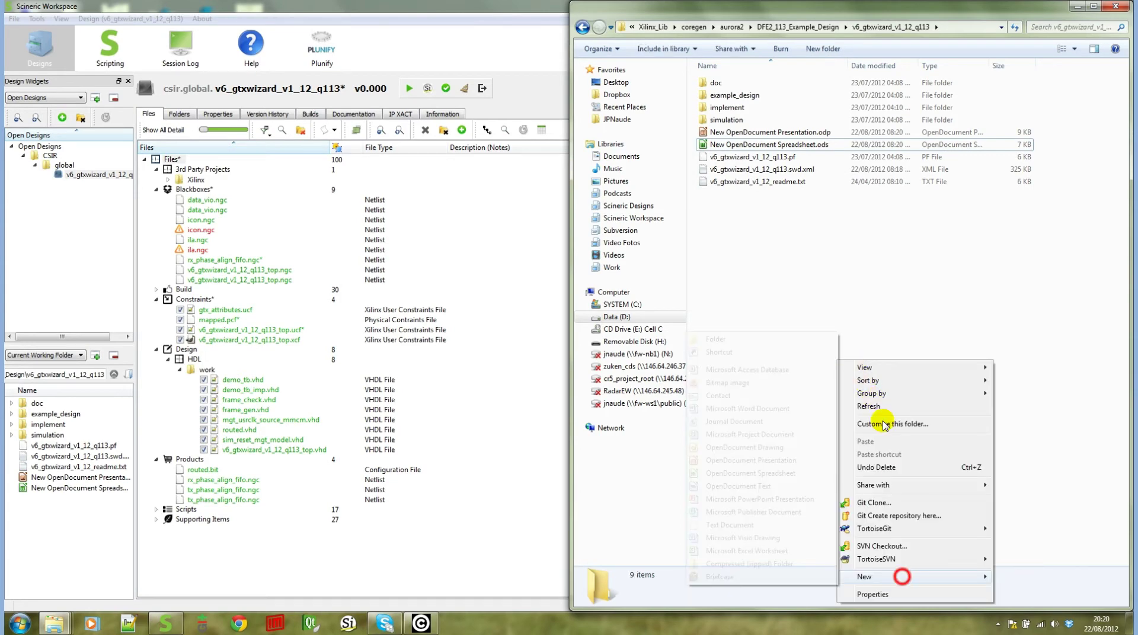
mouse_move(904, 577)
left_click(760, 499)
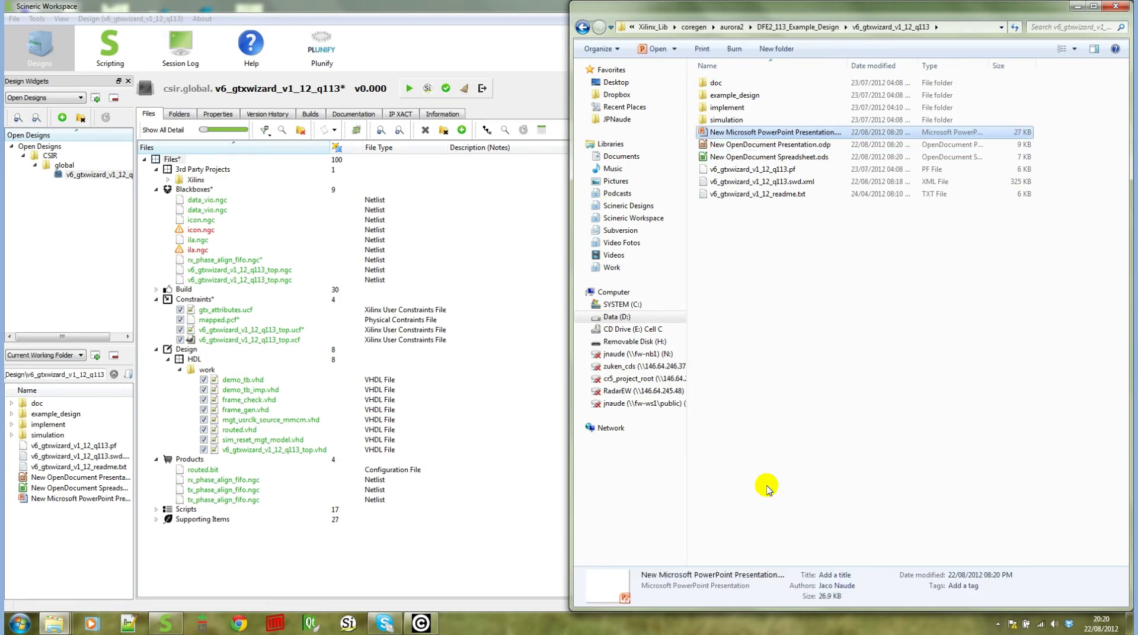
left_click(776, 264)
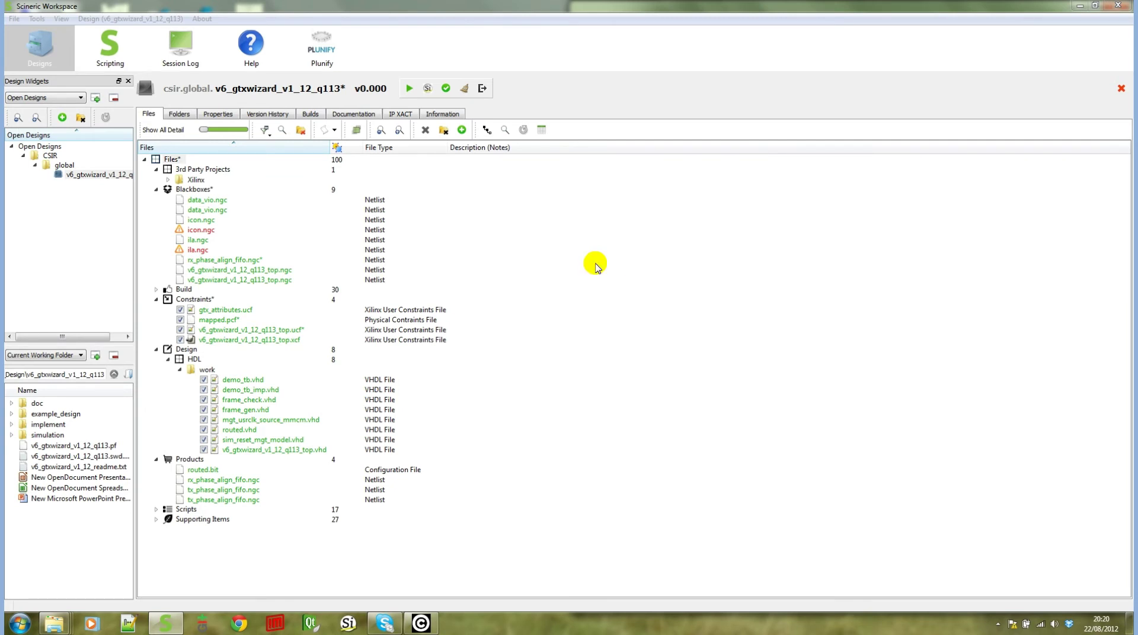
Step: Run a deep sync of the root Files node to its physical location in Scineric Workspace and accept the listed changes
left_click(190, 232)
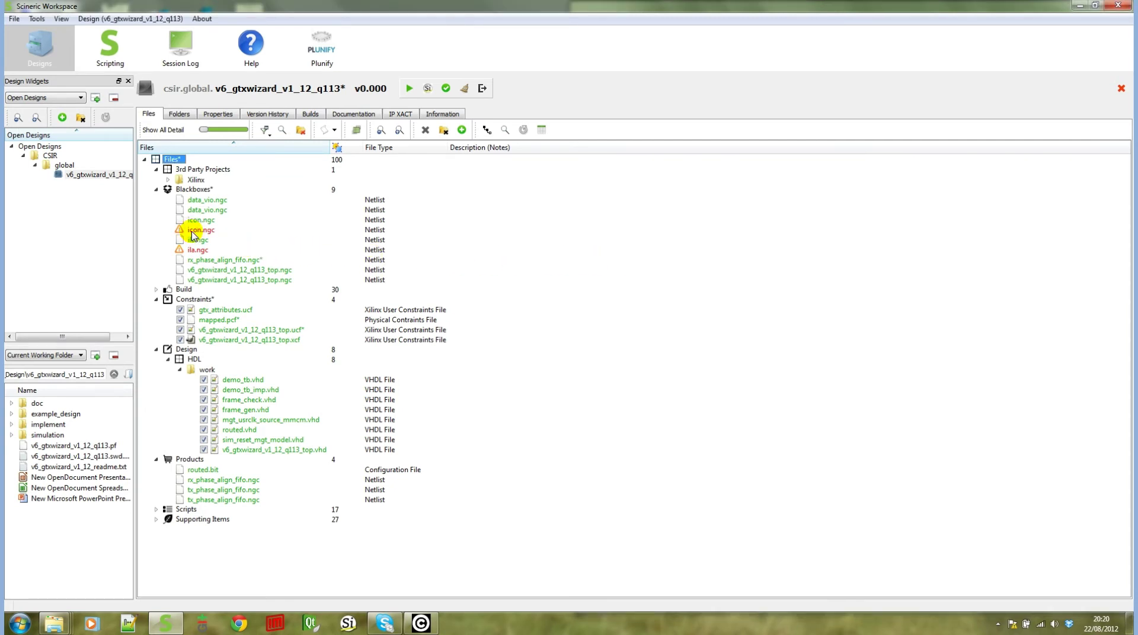
right_click(172, 160)
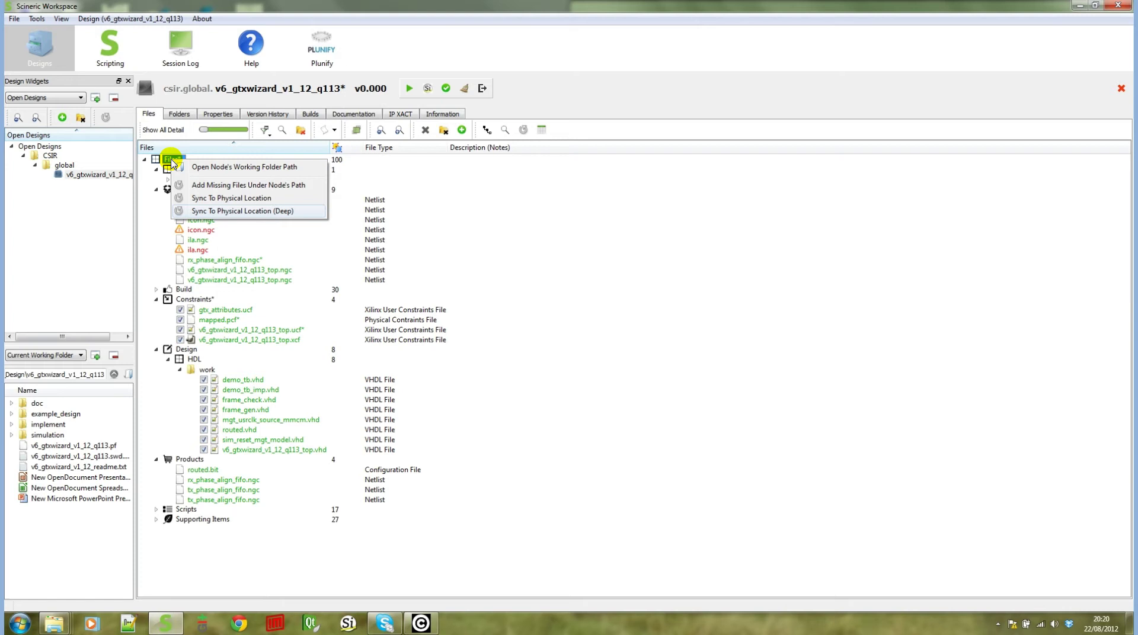
left_click(259, 211)
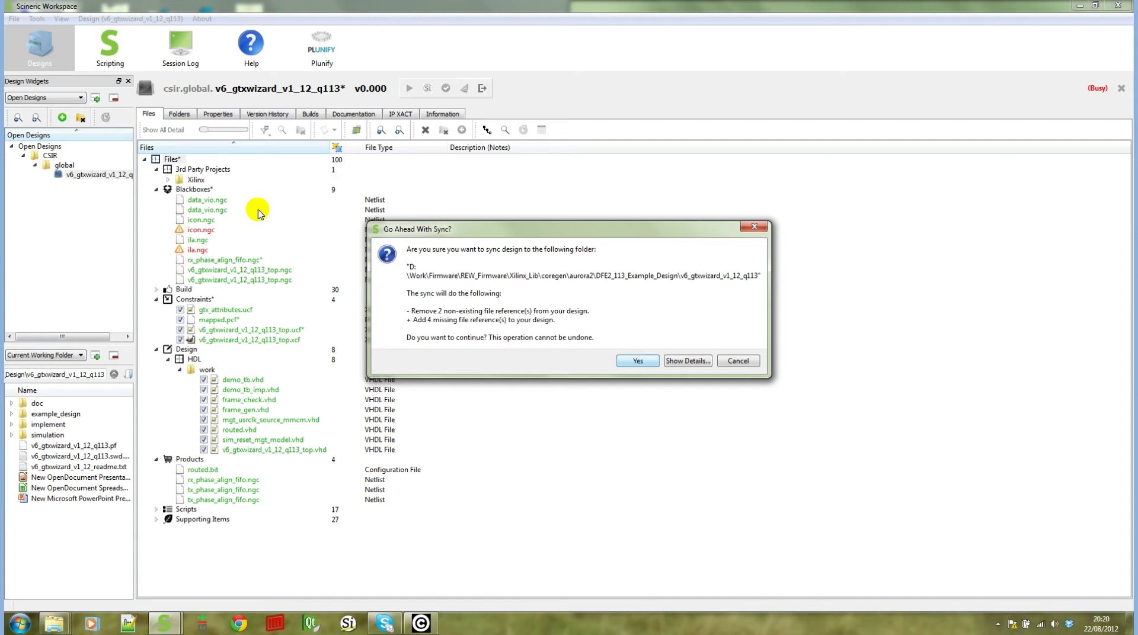
left_click(635, 359)
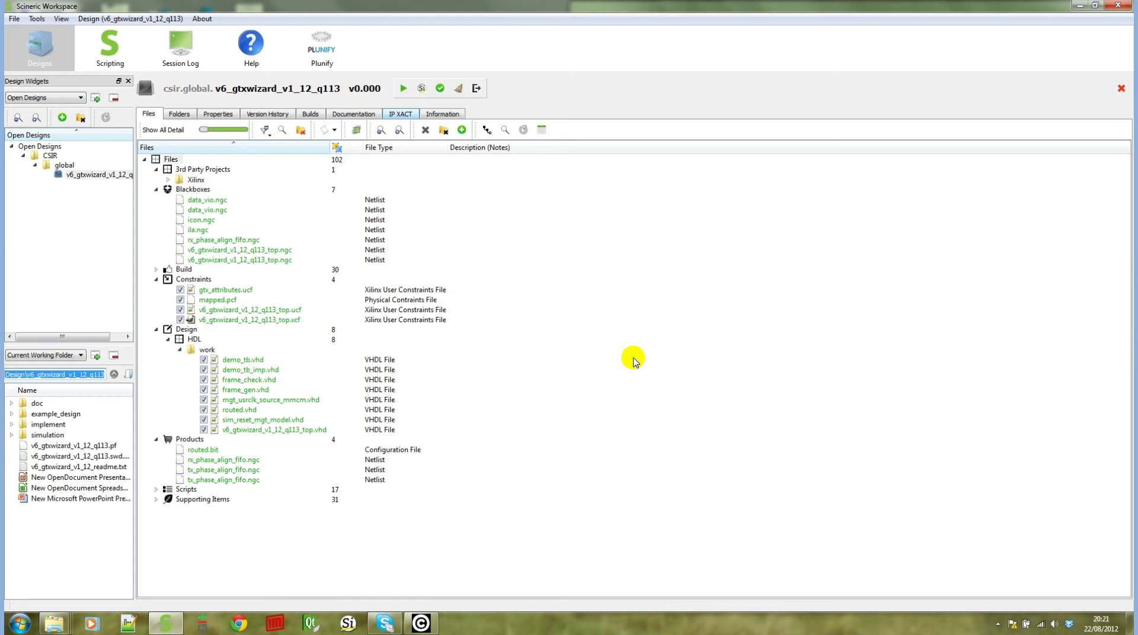
Step: Review the design's IP XACT component definition and its properties, and return to the file list
left_click(409, 114)
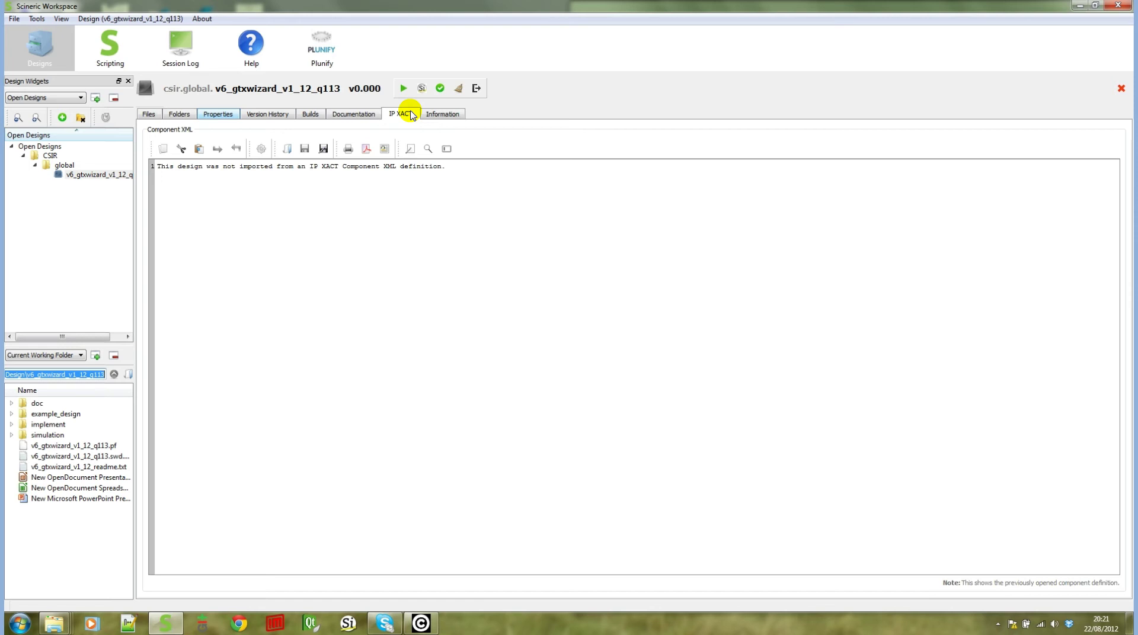
left_click(220, 115)
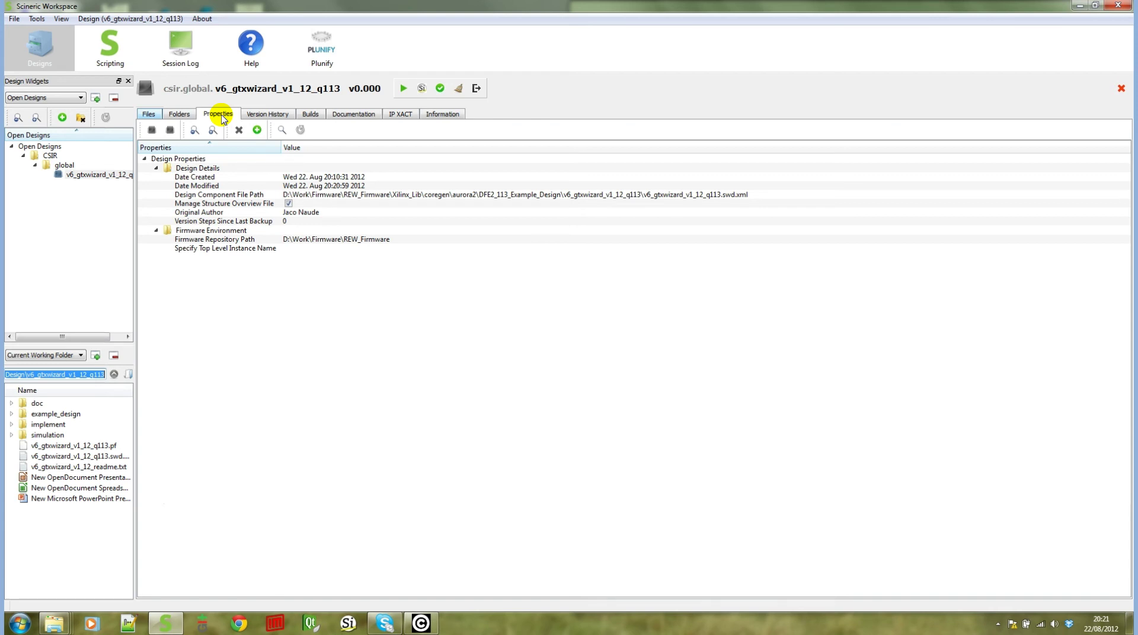
left_click(157, 116)
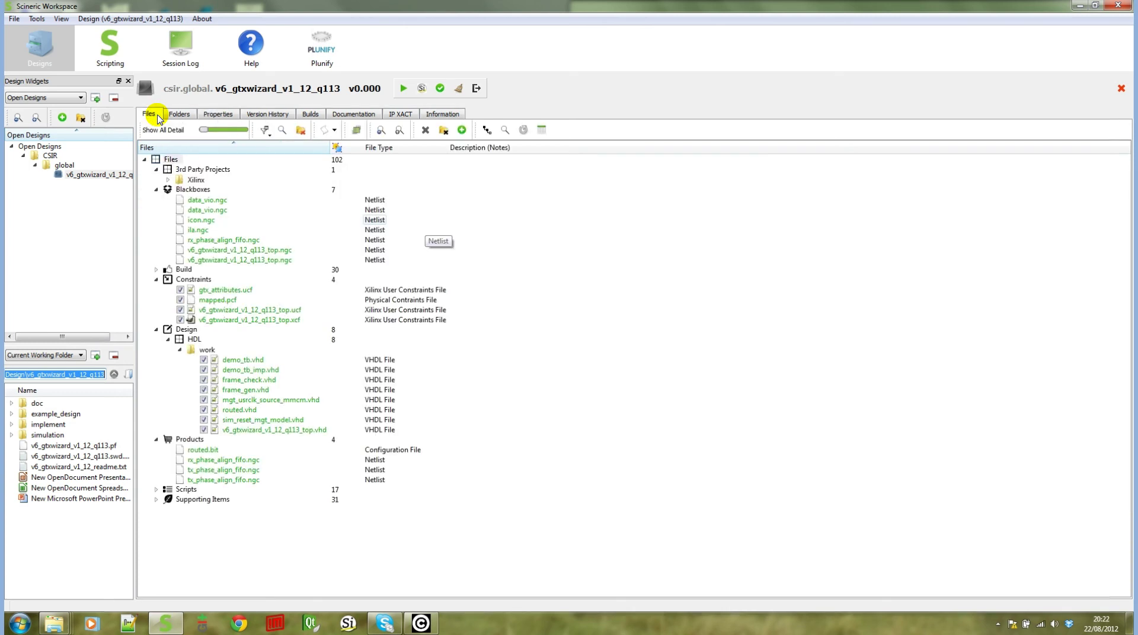